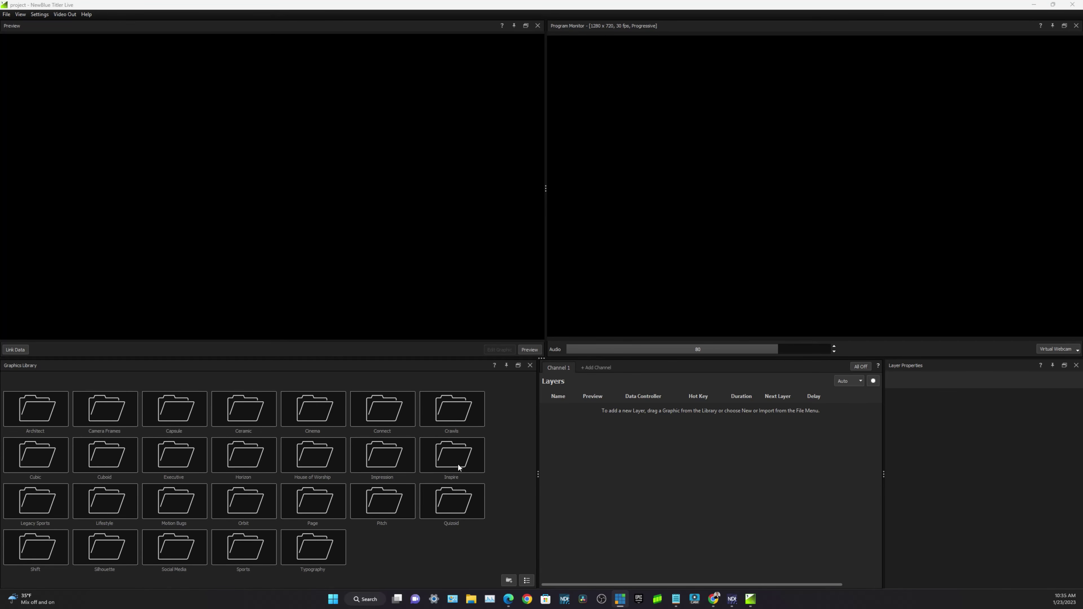
Open the Inspire folder in the graphics library and preview the Jubilee Main Title design
{"action": "left_click", "coordinate": [451, 460]}
{"action": "double_click", "coordinate": [444, 459]}
{"action": "left_click_drag", "start_coordinate": [446, 460], "coordinate": [392, 463]}
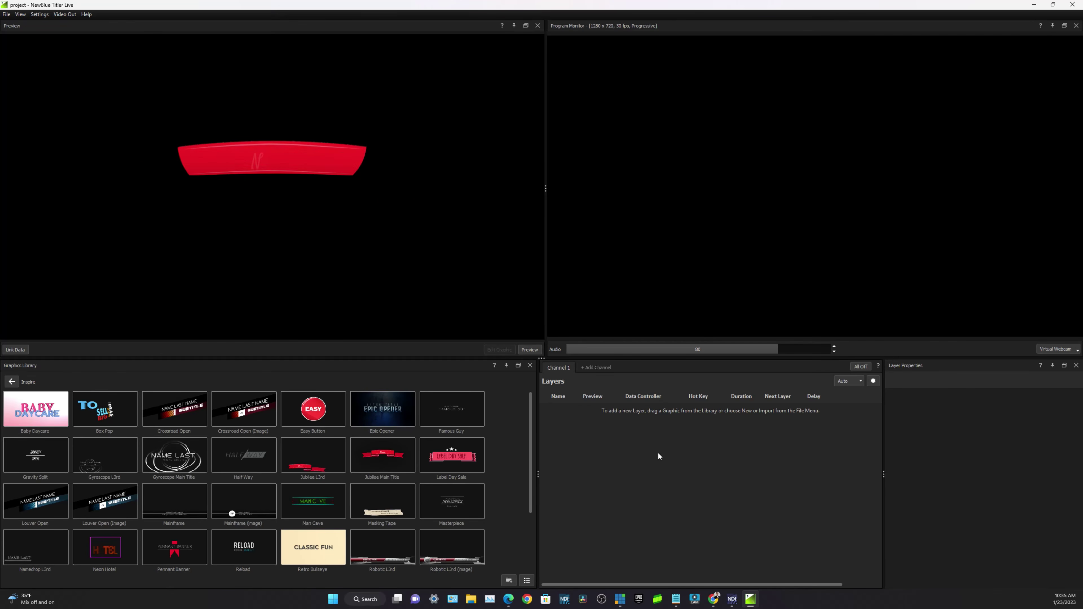
Preview the Man Cave, Epic Opener, Crossroad Open, Gyroscope L3rd and Gravity Split designs
{"action": "mouse_move", "coordinate": [312, 501]}
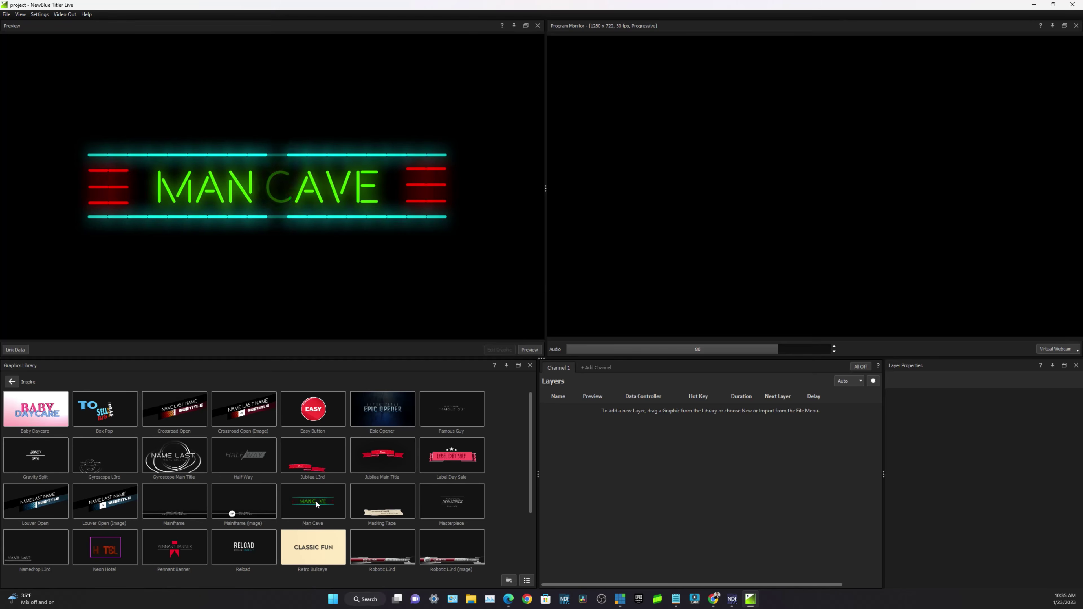
{"action": "mouse_move", "coordinate": [380, 409]}
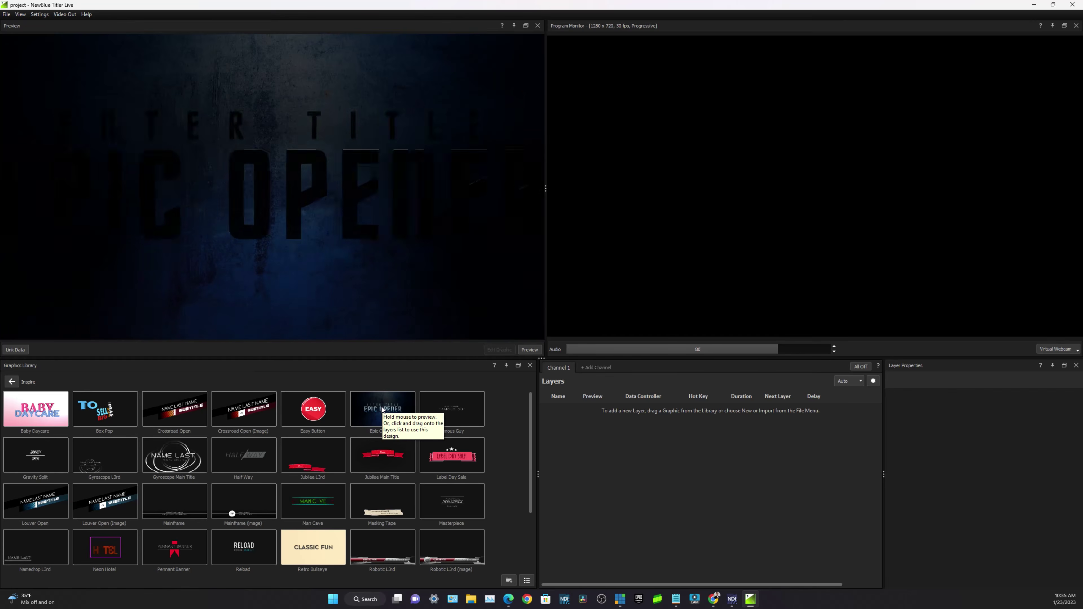
{"action": "mouse_move", "coordinate": [170, 412]}
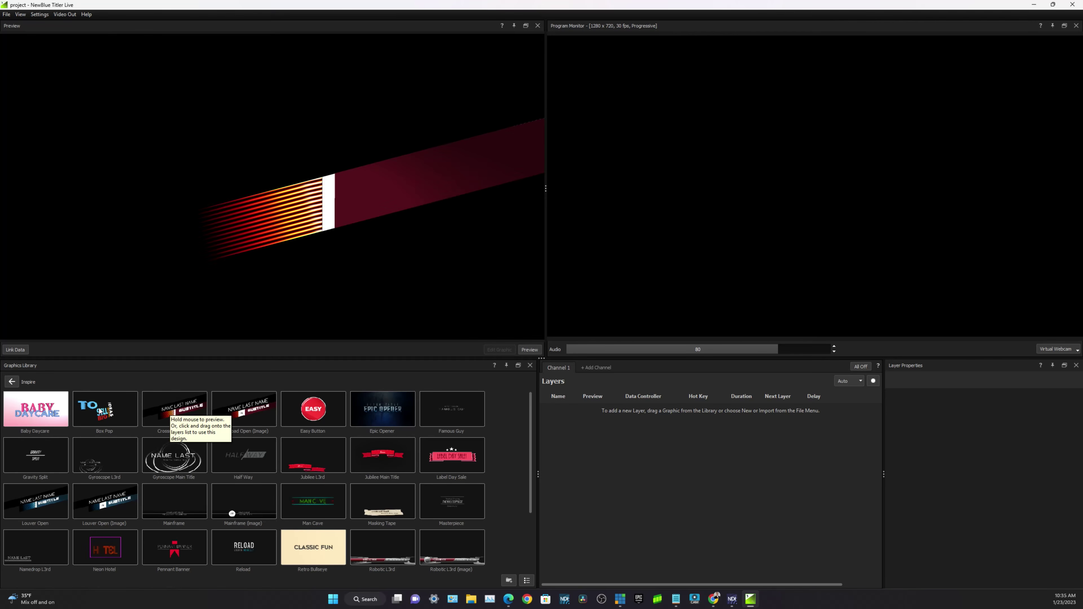
{"action": "mouse_move", "coordinate": [96, 461]}
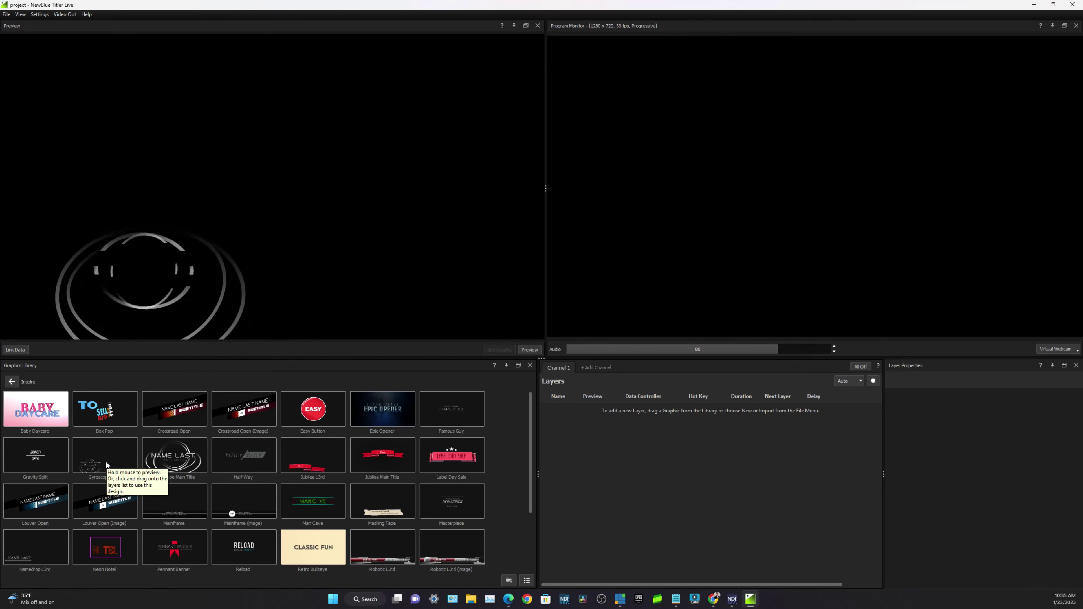
{"action": "mouse_move", "coordinate": [44, 459]}
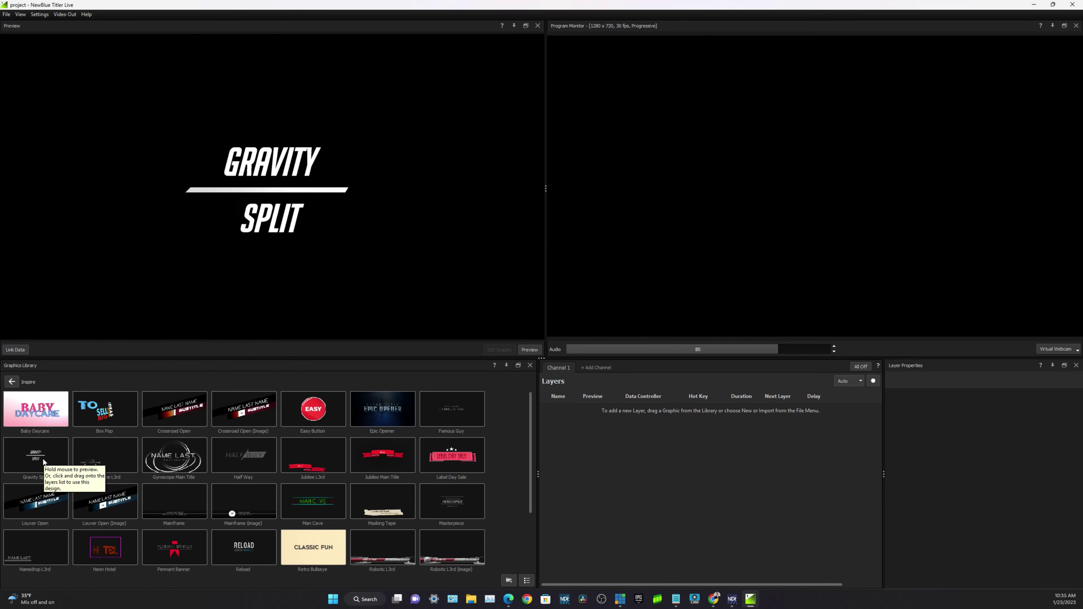
Add the Half Way design as a layer in Channel 1 and open it for editing in the designer
{"action": "mouse_move", "coordinate": [260, 452]}
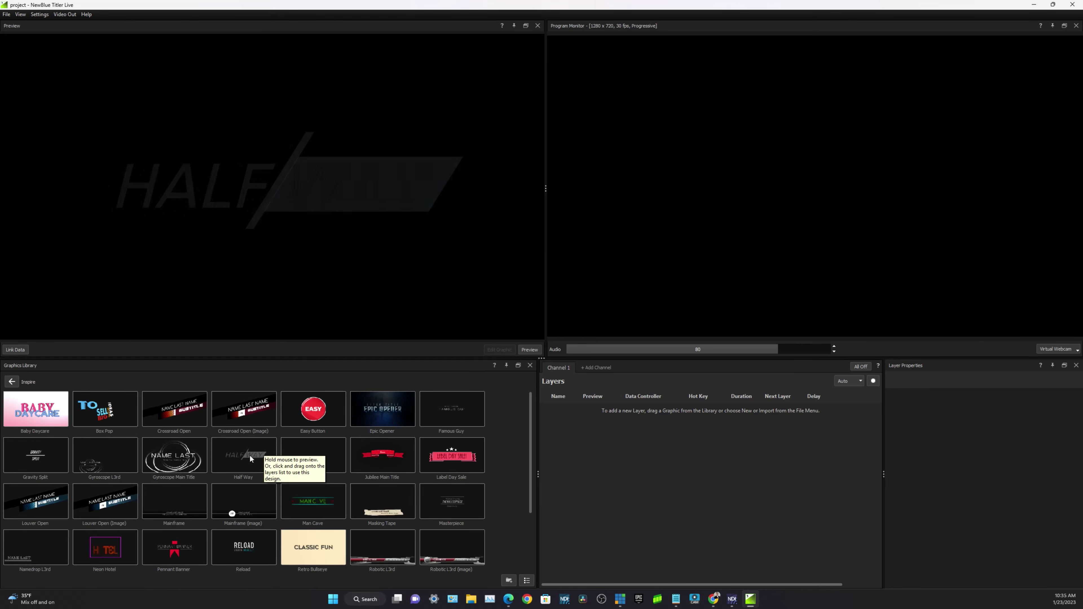
{"action": "left_click_drag", "start_coordinate": [565, 441], "coordinate": [567, 440]}
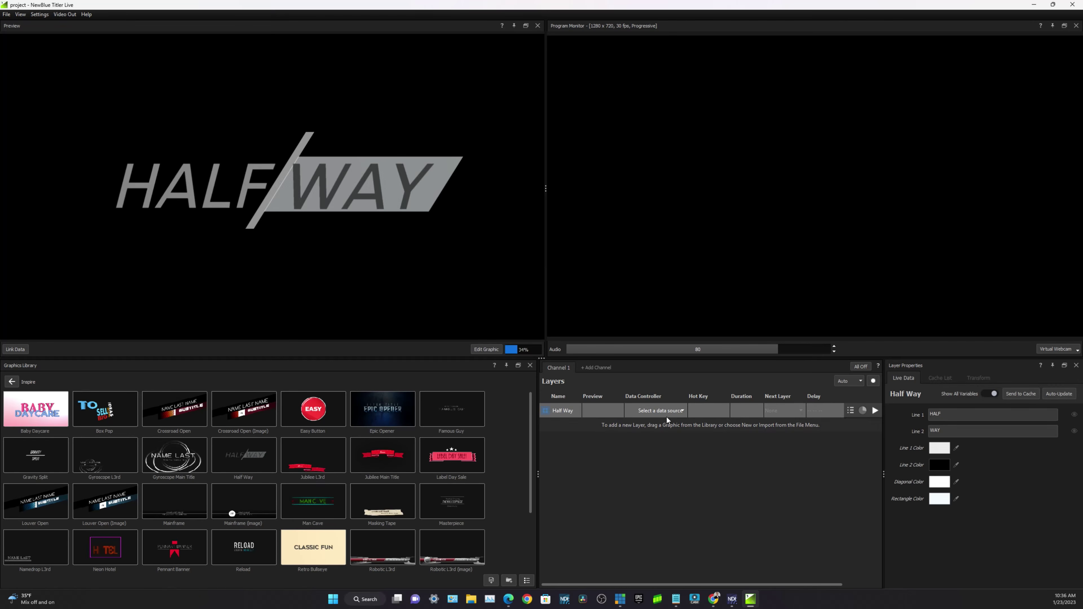
{"action": "right_click", "coordinate": [597, 413]}
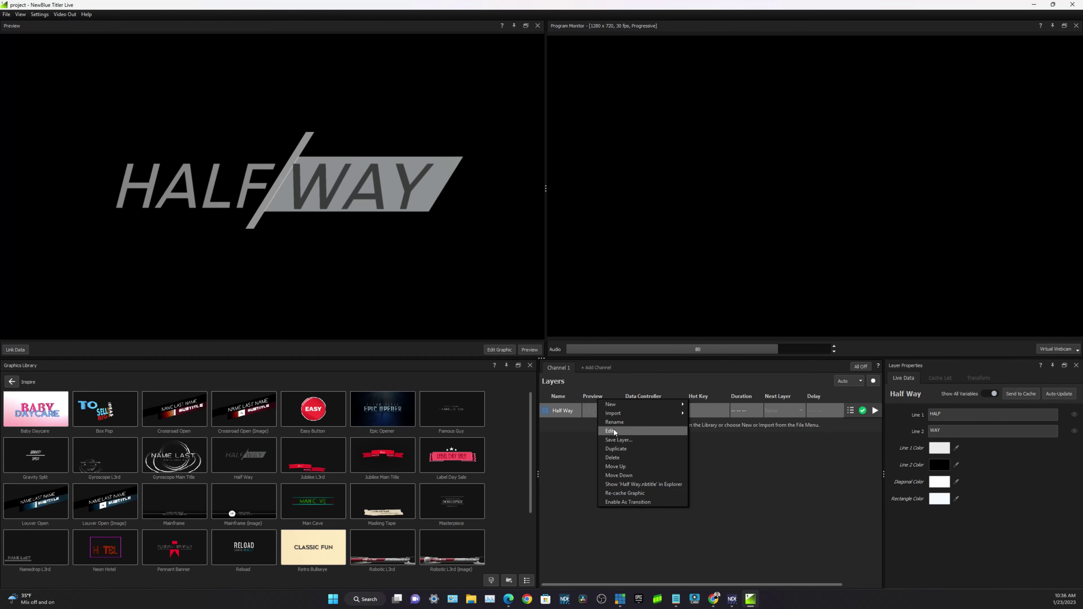
{"action": "left_click", "coordinate": [614, 431]}
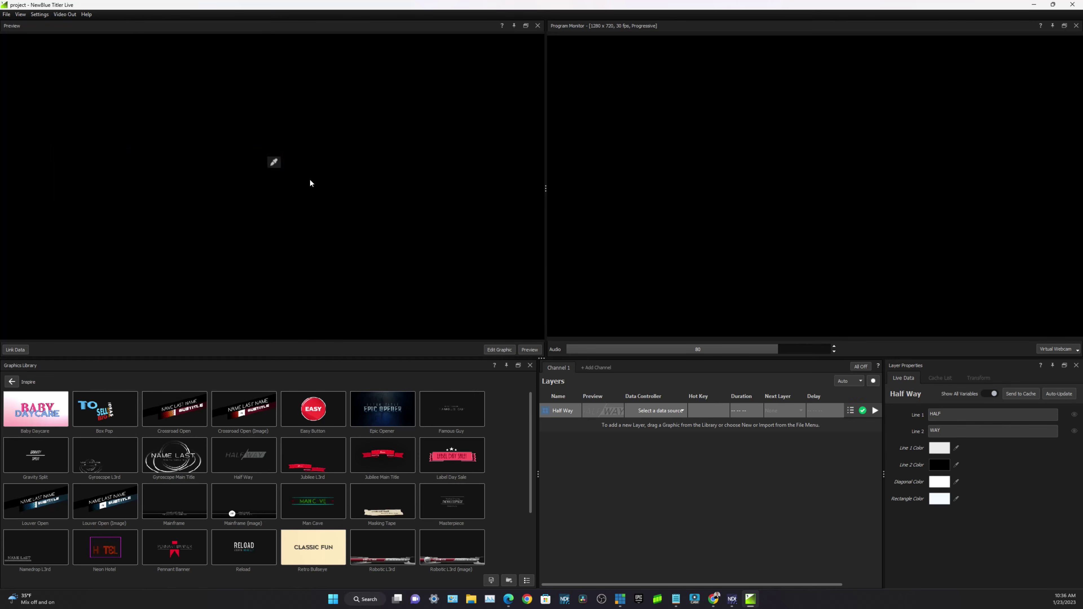
{"action": "left_click", "coordinate": [501, 350]}
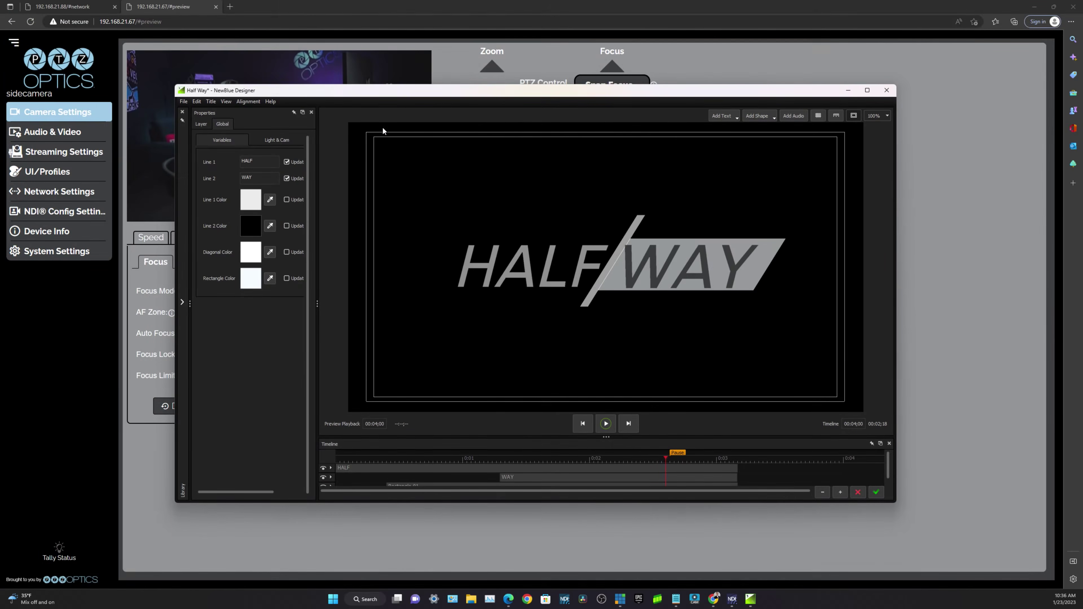
Maximize the designer window and enlarge the timeline area to fit all four layer tracks
{"action": "left_click", "coordinate": [867, 90]}
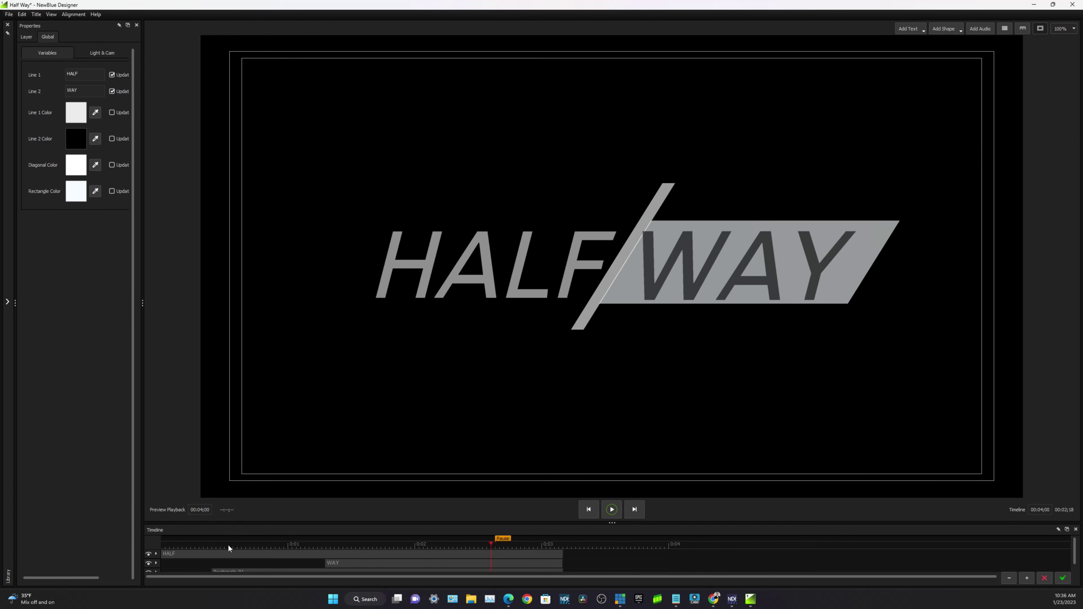
{"action": "left_click_drag", "start_coordinate": [311, 523], "coordinate": [314, 463]}
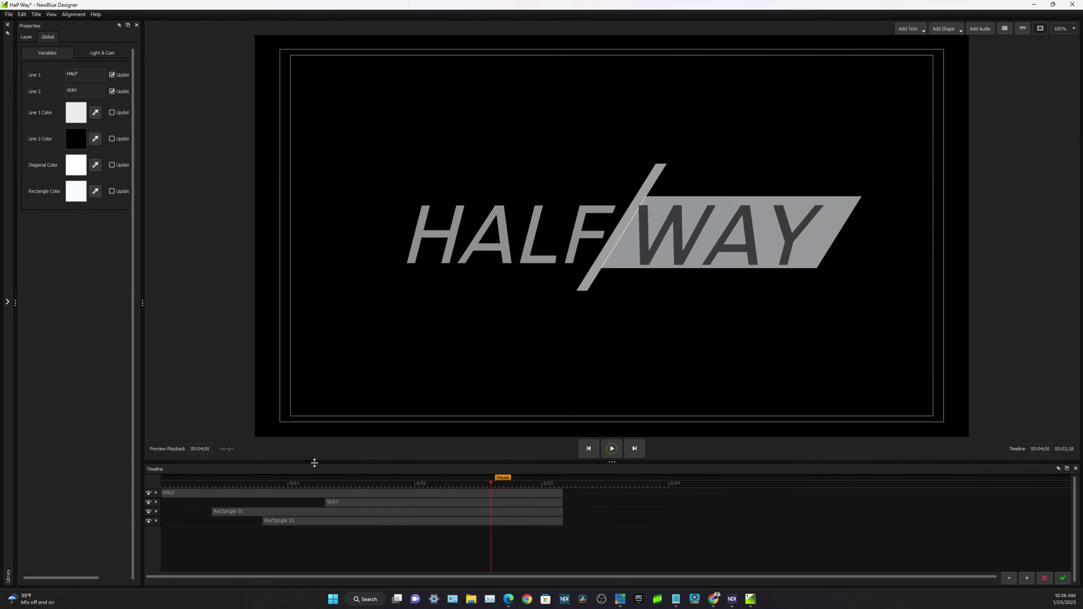
Examine the Half Way animation by moving through the timeline and playing it from the start
{"action": "mouse_move", "coordinate": [494, 485]}
{"action": "left_mouse_down"}
{"action": "mouse_move", "coordinate": [160, 476]}
{"action": "mouse_move", "coordinate": [481, 484]}
{"action": "left_mouse_up"}
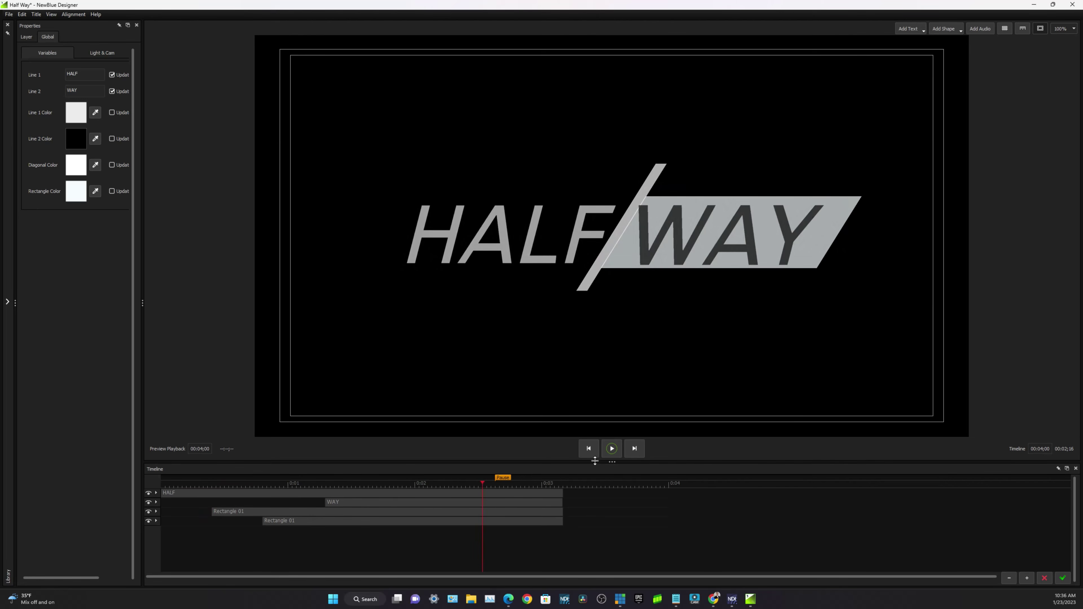
{"action": "left_click", "coordinate": [609, 454]}
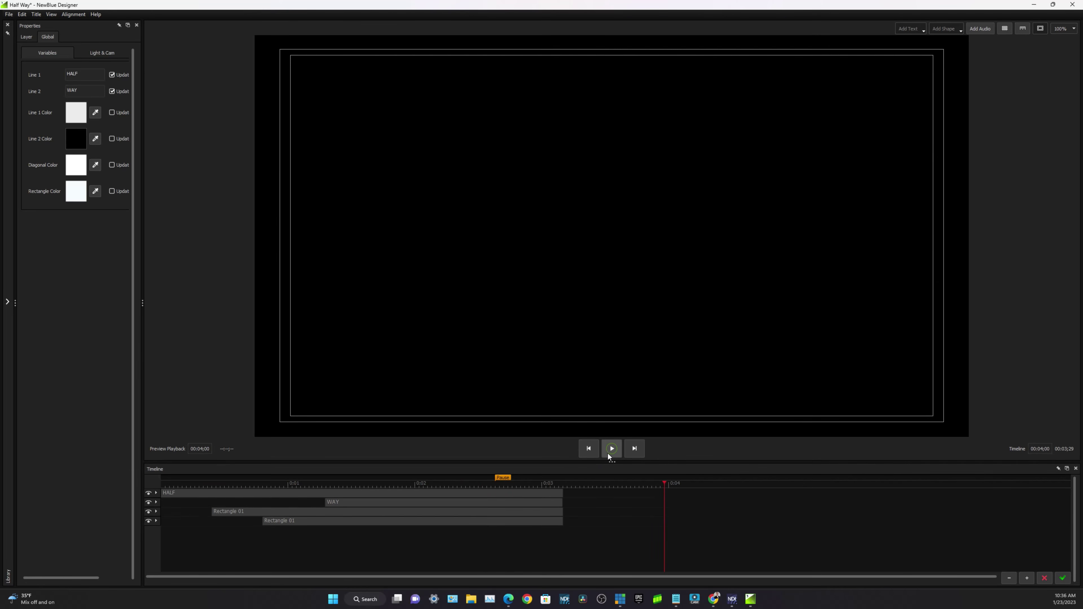
{"action": "key", "text": "Left"}
{"action": "key", "text": "Left"}
{"action": "key", "text": "Left"}
{"action": "key", "text": "Left"}
{"action": "key", "text": "Left"}
{"action": "key", "text": "Left"}
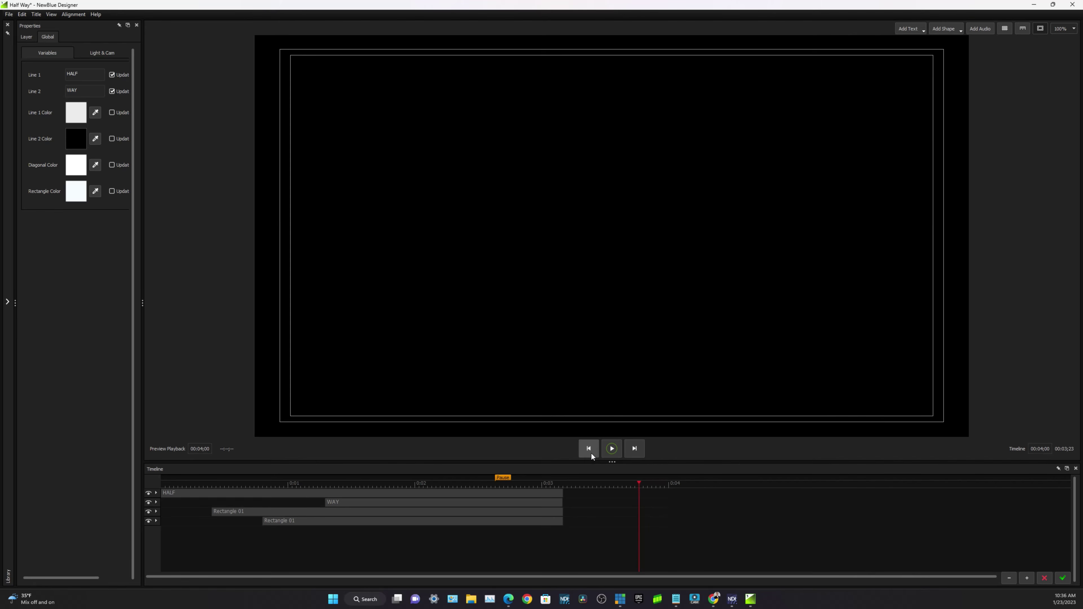
{"action": "left_click_drag", "start_coordinate": [642, 485], "coordinate": [160, 461]}
{"action": "left_click", "coordinate": [612, 449]}
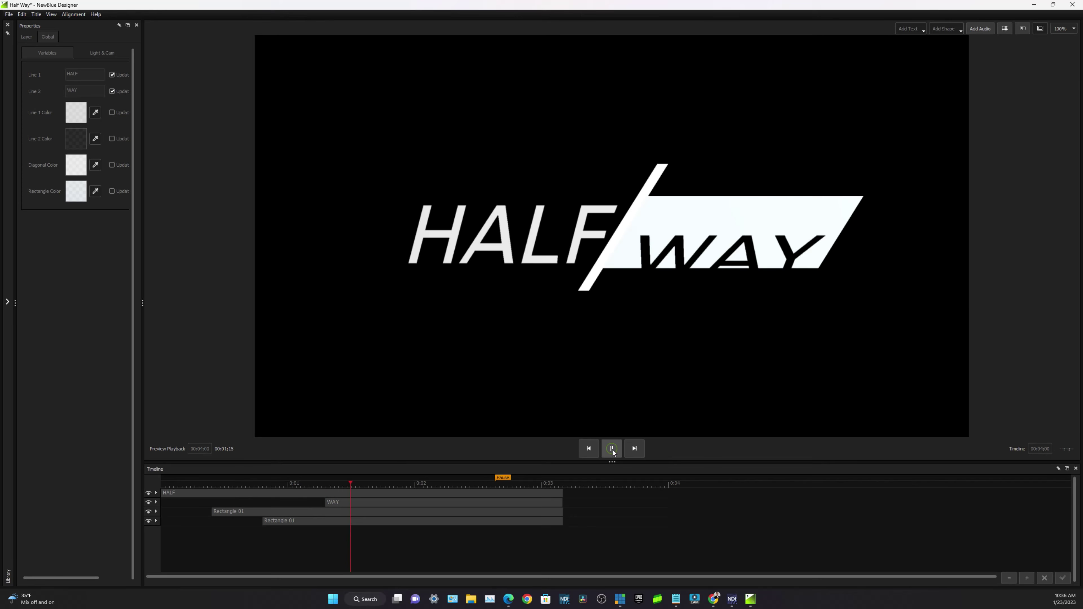
{"action": "left_click", "coordinate": [613, 450]}
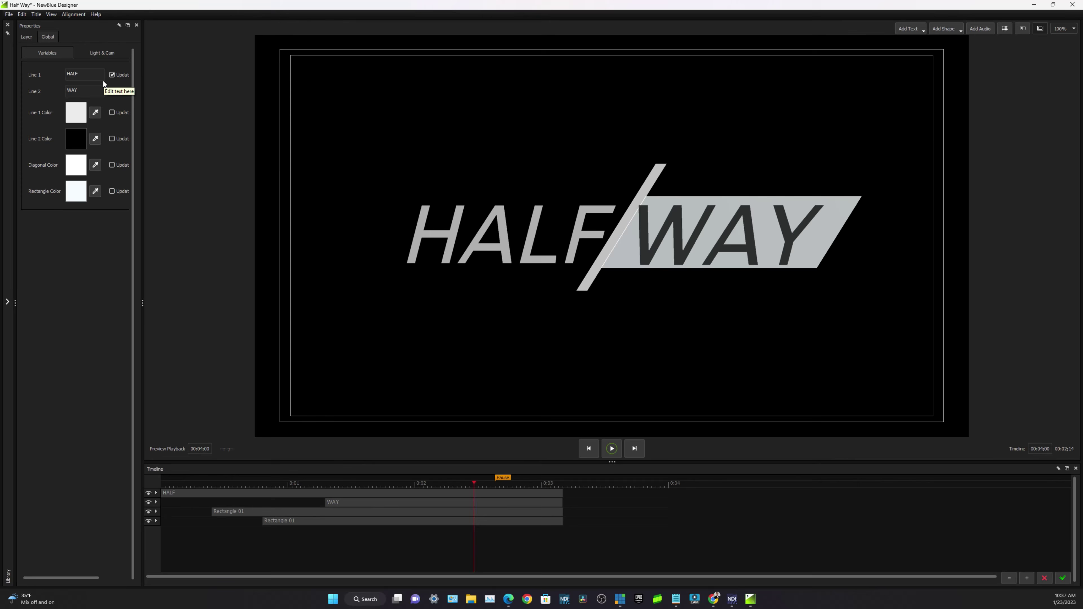
Replay the title animation and scrub across the full timeline to examine its intro, pause point and outro
{"action": "key", "text": "space"}
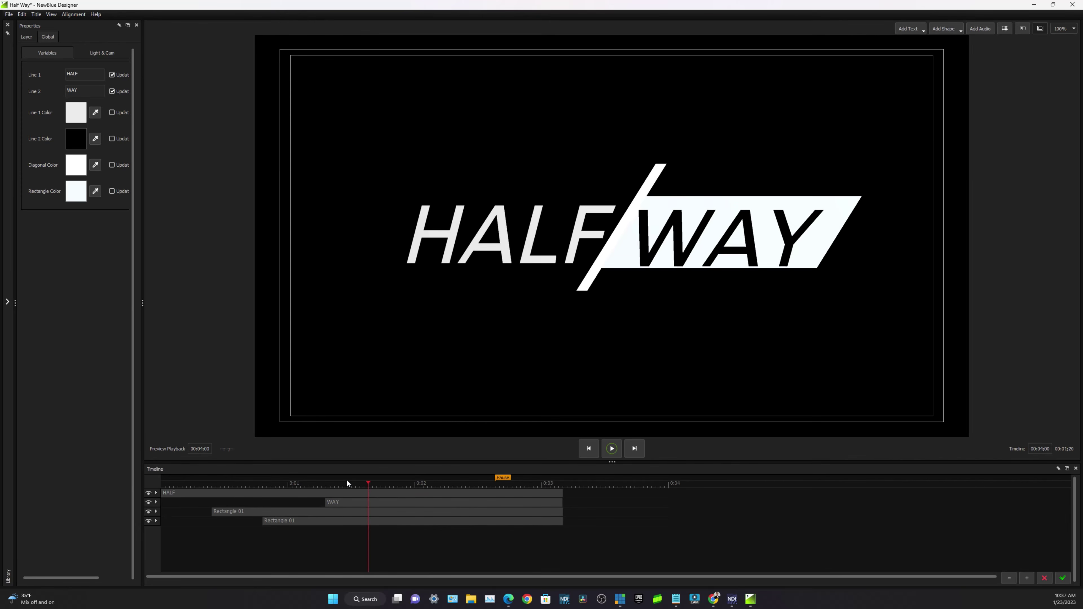
{"action": "left_click", "coordinate": [610, 453]}
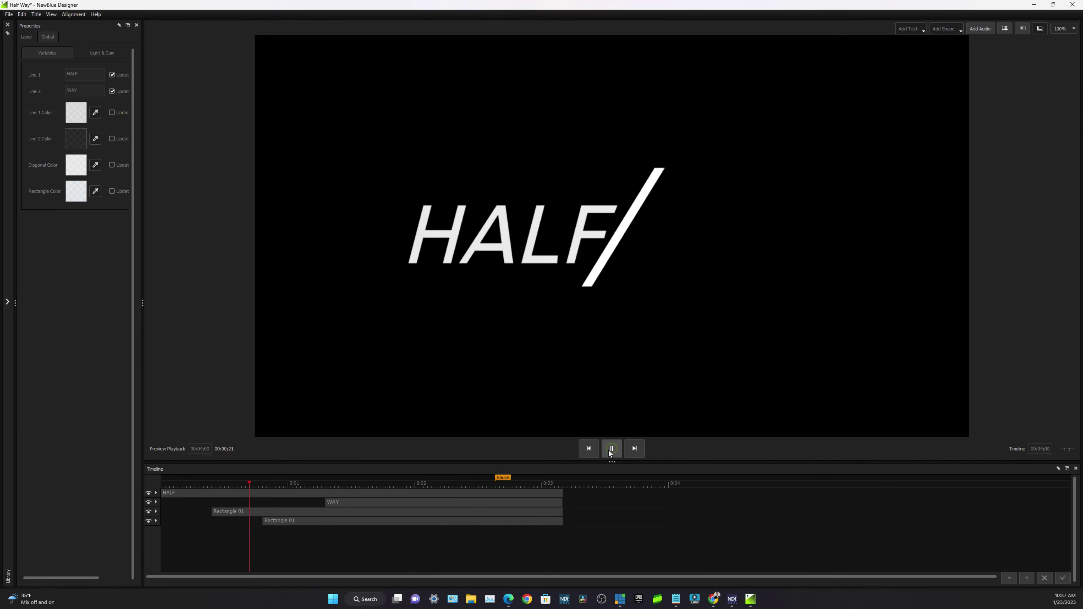
{"action": "left_click", "coordinate": [610, 450]}
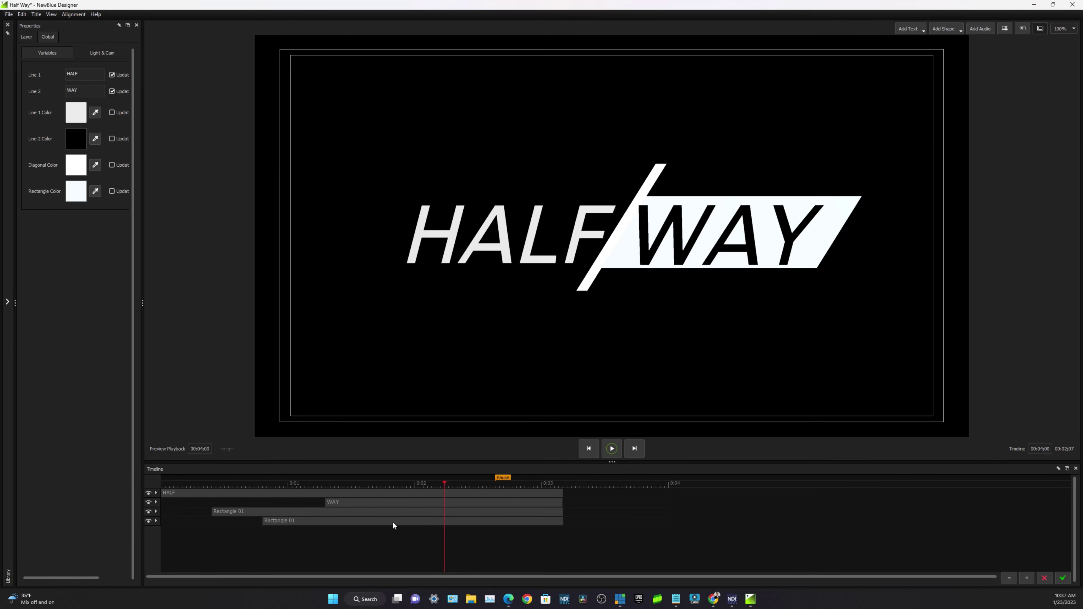
{"action": "left_click_drag", "start_coordinate": [550, 484], "coordinate": [737, 487]}
{"action": "left_click_drag", "start_coordinate": [944, 489], "coordinate": [390, 476]}
{"action": "left_click_drag", "start_coordinate": [390, 476], "coordinate": [343, 472]}
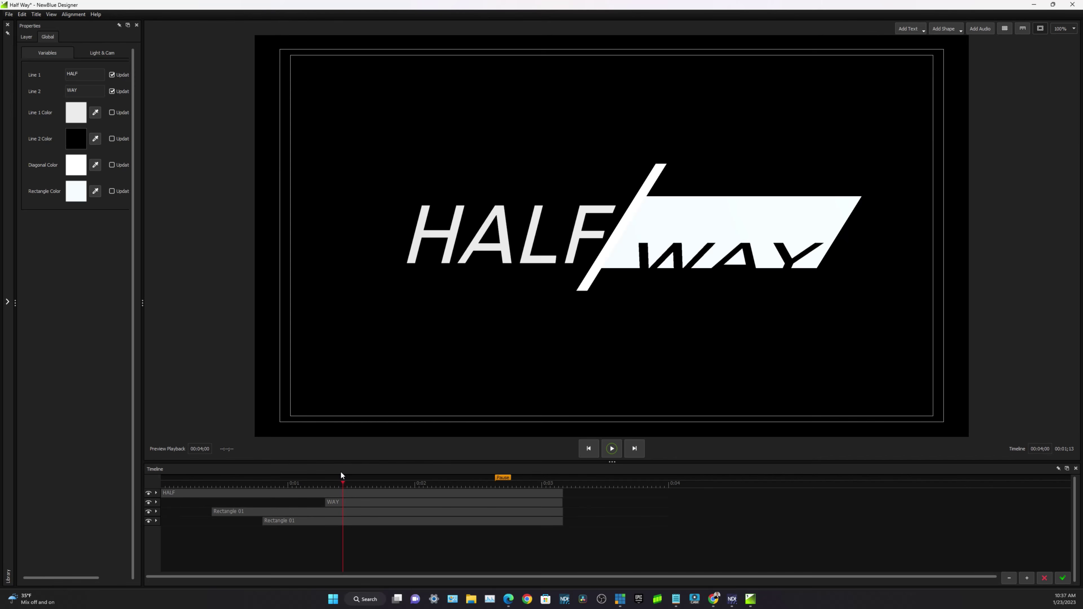
{"action": "double_click", "coordinate": [505, 477]}
Expand the HALF and WAY tracks and inspect their Shotgun and Grow intro transitions
{"action": "left_click", "coordinate": [156, 494]}
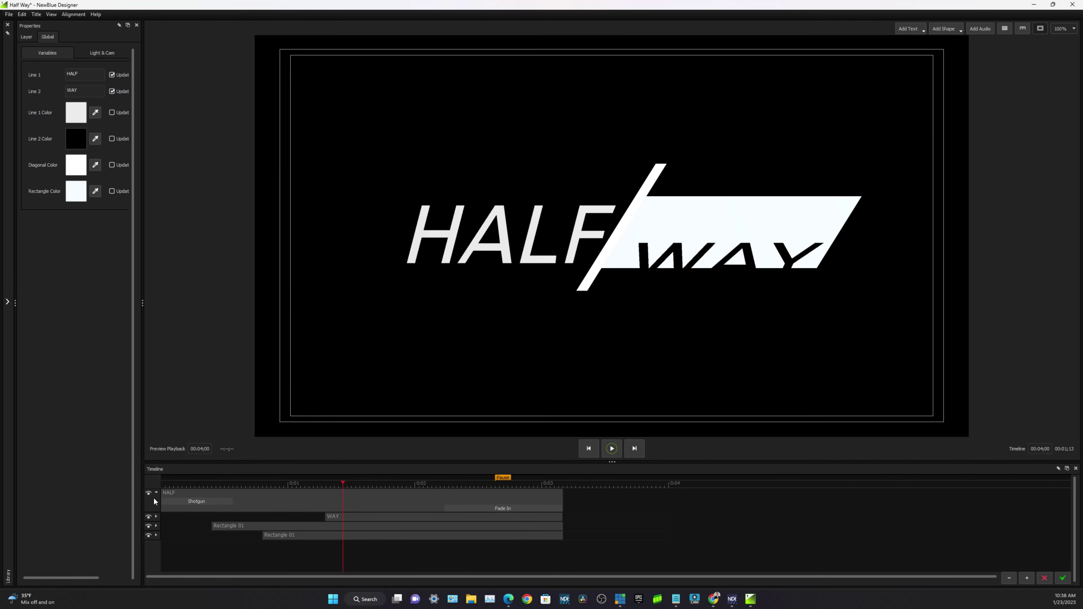
{"action": "left_click", "coordinate": [201, 502]}
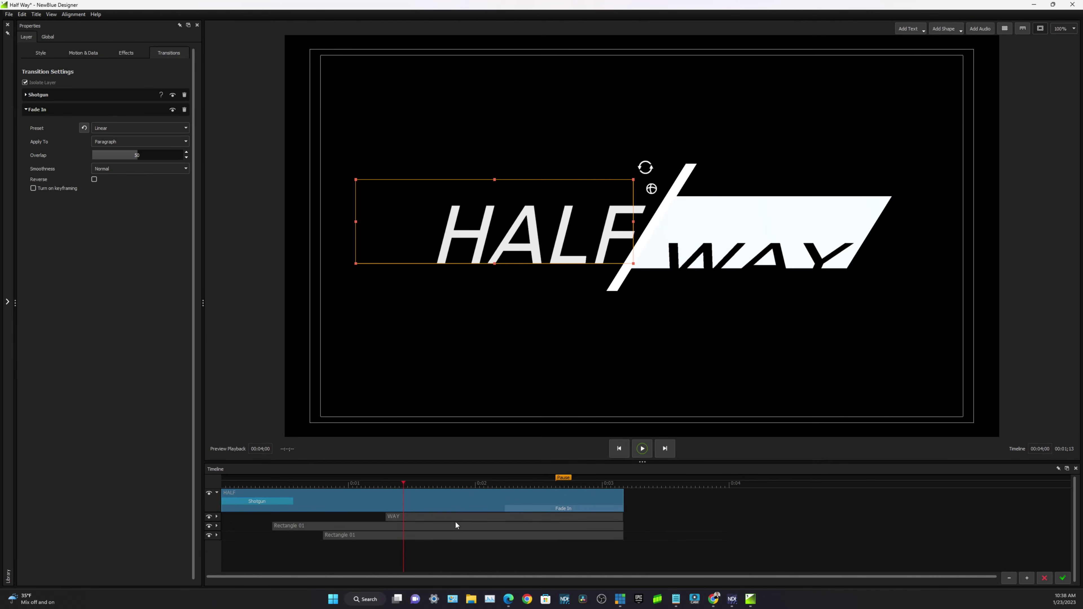
{"action": "left_click", "coordinate": [429, 519]}
{"action": "left_click", "coordinate": [215, 515]}
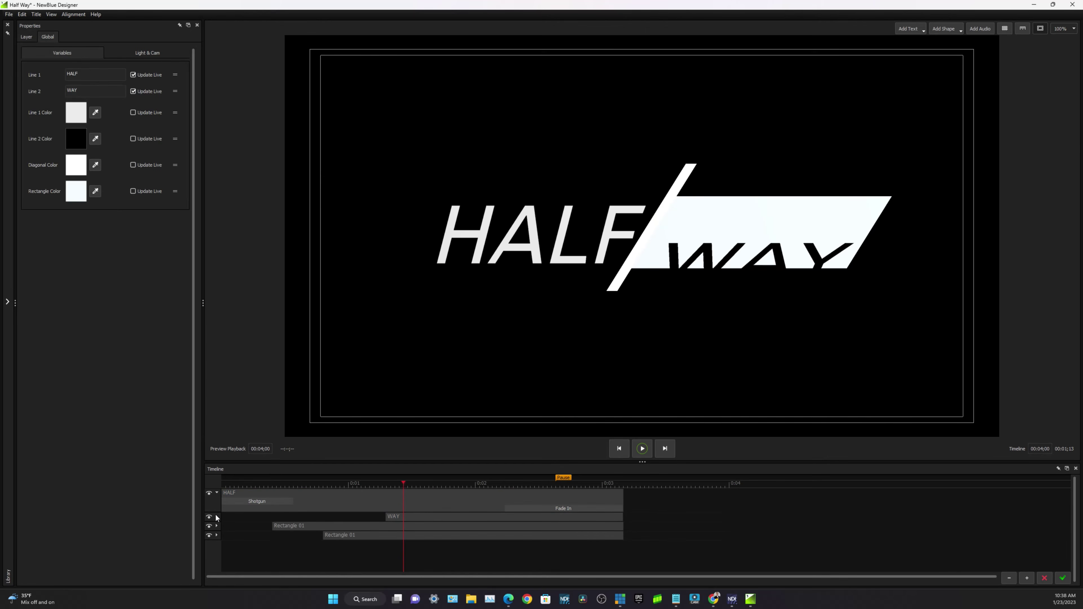
{"action": "left_click", "coordinate": [216, 516]}
{"action": "left_click", "coordinate": [454, 525]}
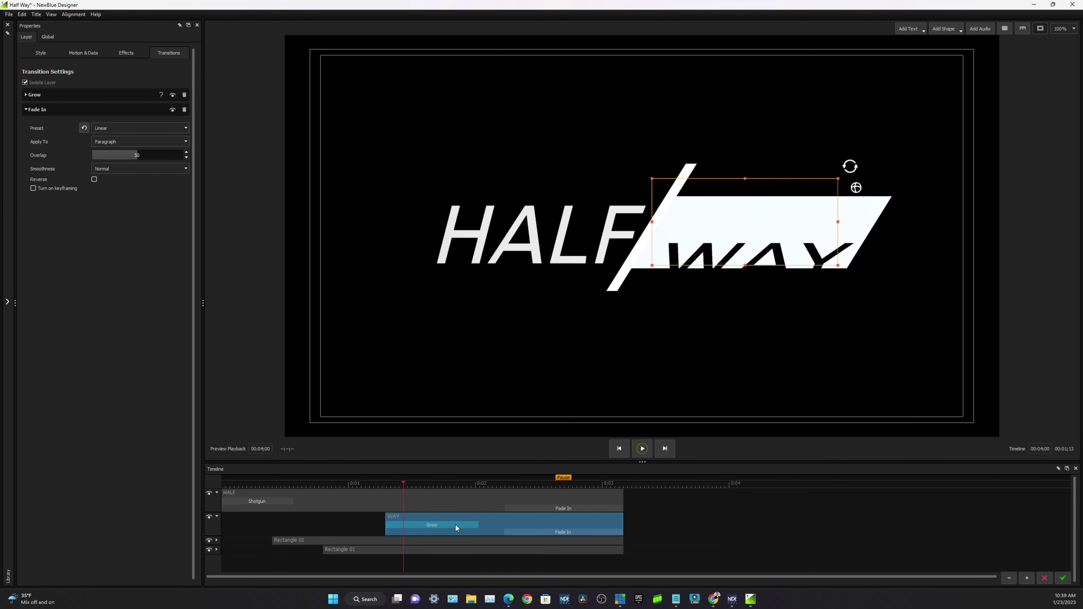
Expand both rectangle tracks to examine their transitions, then collapse every track except HALF
{"action": "left_click", "coordinate": [219, 542]}
{"action": "left_click", "coordinate": [216, 540]}
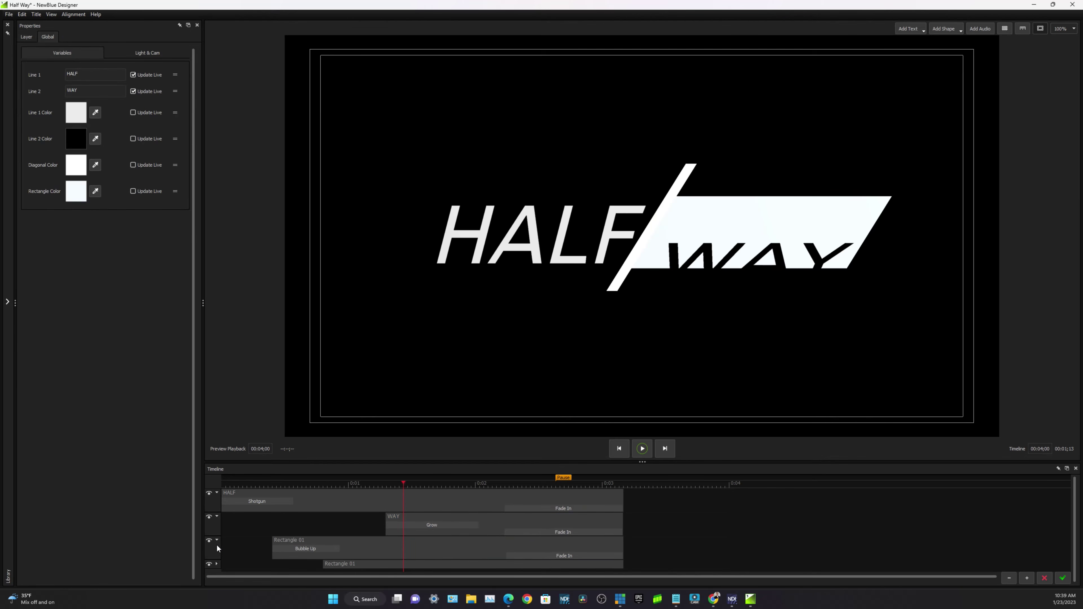
{"action": "left_click", "coordinate": [217, 564]}
{"action": "left_click", "coordinate": [217, 541]}
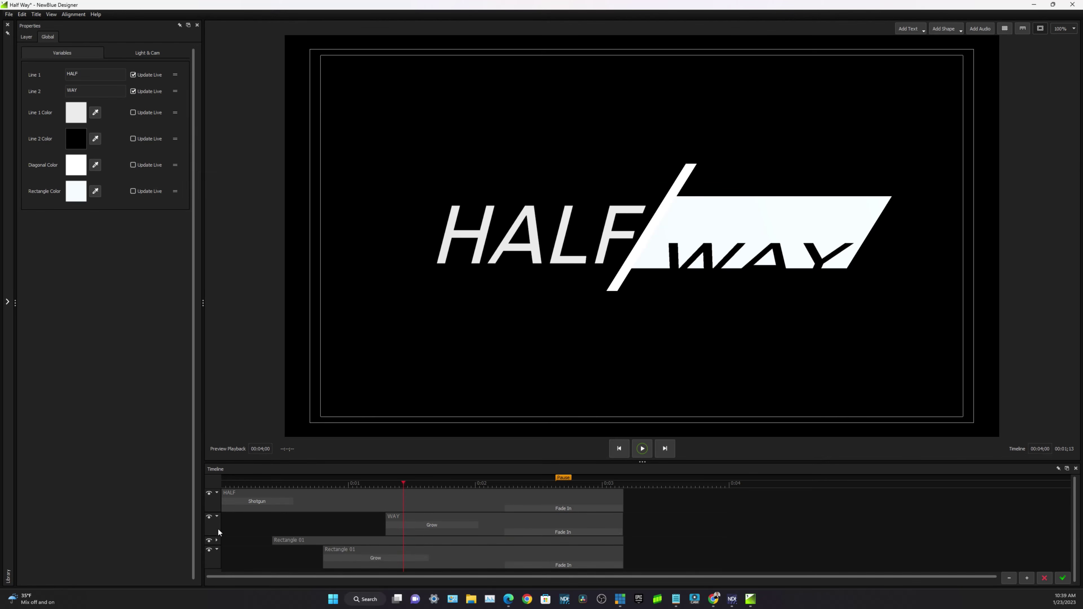
{"action": "left_click", "coordinate": [217, 517]}
{"action": "left_click", "coordinate": [216, 535]}
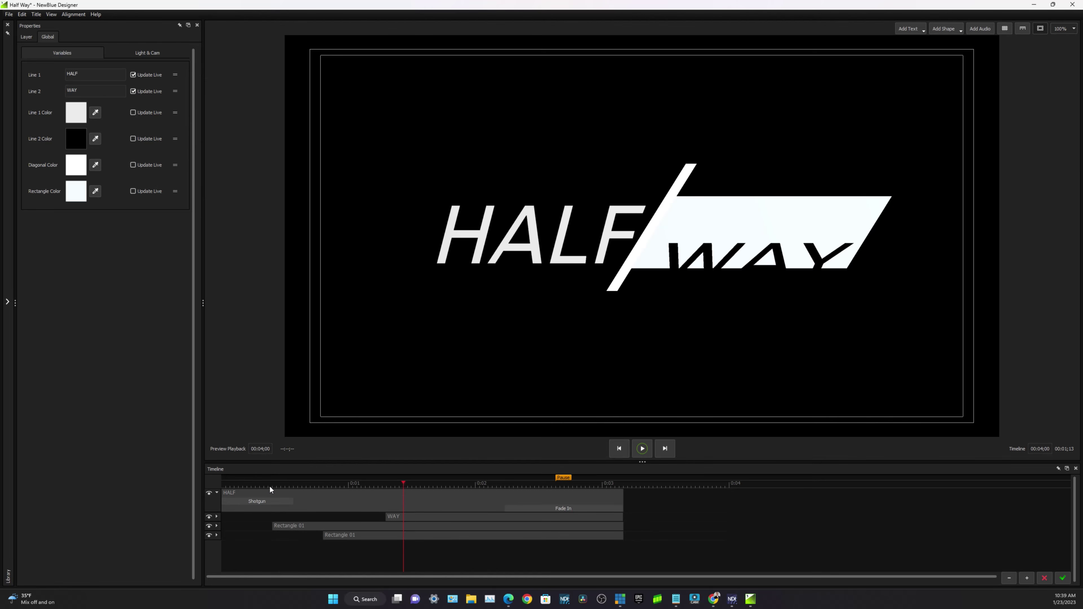
Scrub through the first second of the animation to examine how the diagonal and the rectangle enter
{"action": "left_click_drag", "start_coordinate": [257, 481], "coordinate": [327, 487]}
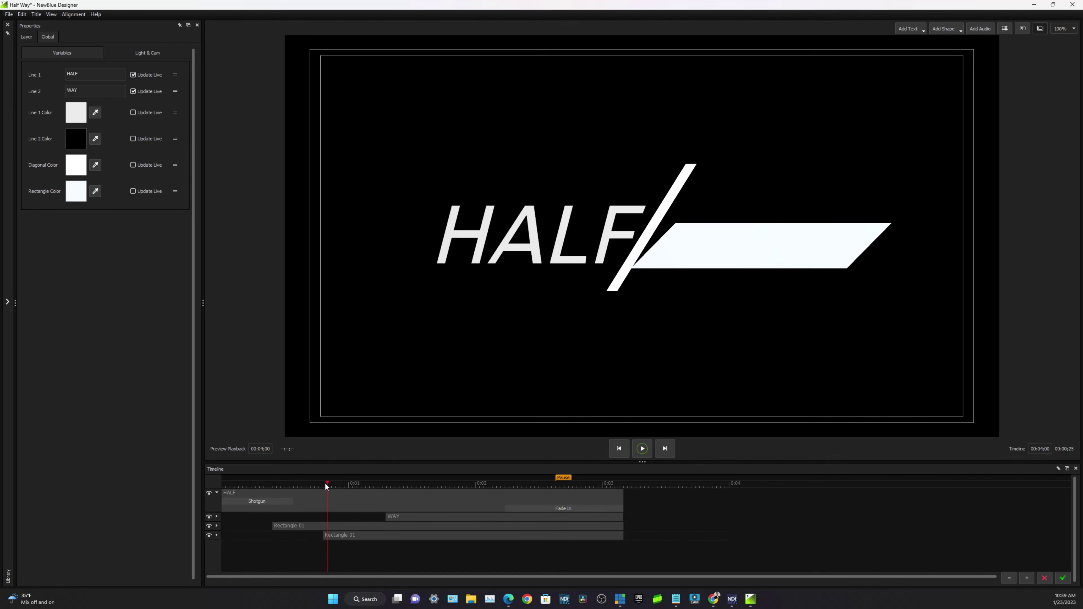
{"action": "left_click_drag", "start_coordinate": [327, 486], "coordinate": [352, 485]}
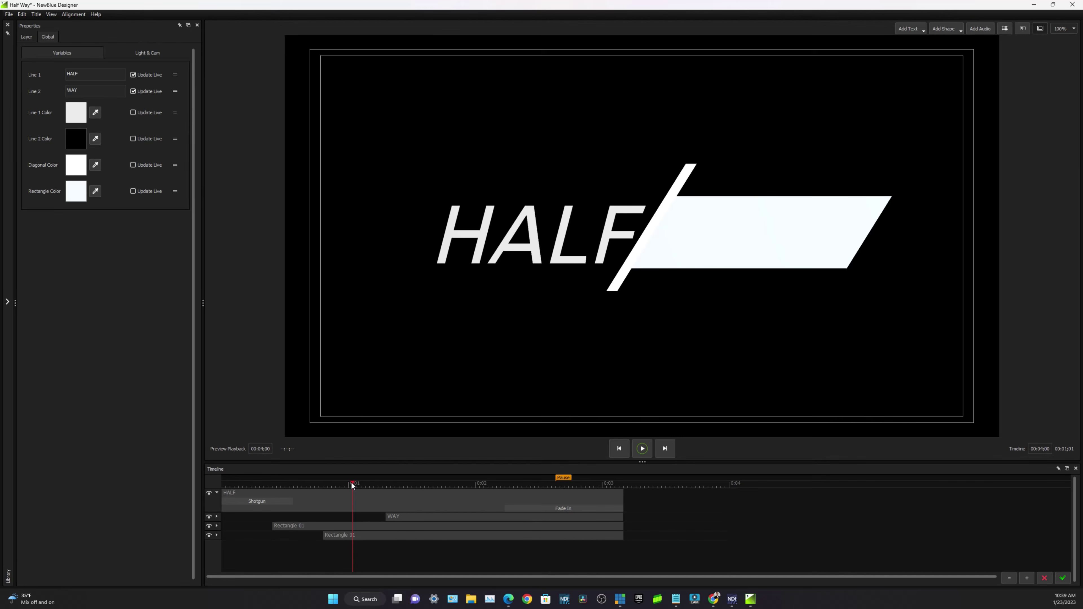
{"action": "left_click_drag", "start_coordinate": [352, 485], "coordinate": [297, 466]}
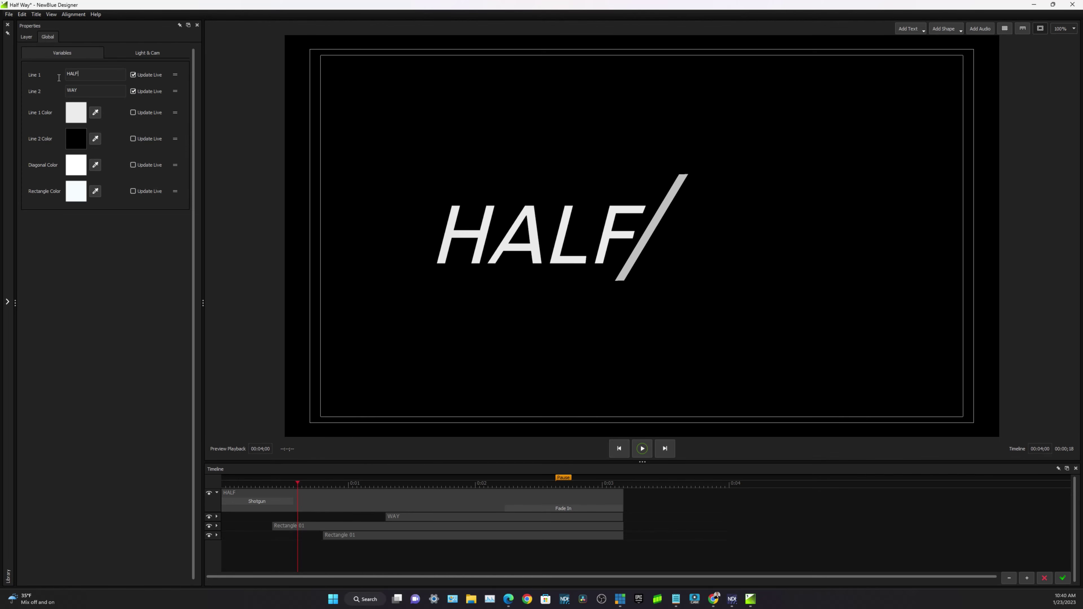
Set Line 1 to "STRAEM" and Line 2 to "GEEKS", and view the title at about 2 seconds
{"action": "left_click_drag", "start_coordinate": [93, 90], "coordinate": [53, 87]}
{"action": "left_click", "coordinate": [84, 92]}
{"action": "left_click_drag", "start_coordinate": [93, 74], "coordinate": [45, 72]}
{"action": "type", "text": "STRAEM"}
{"action": "left_click_drag", "start_coordinate": [94, 91], "coordinate": [40, 88]}
{"action": "type", "text": "GEEKS"}
{"action": "left_click_drag", "start_coordinate": [299, 484], "coordinate": [480, 465]}
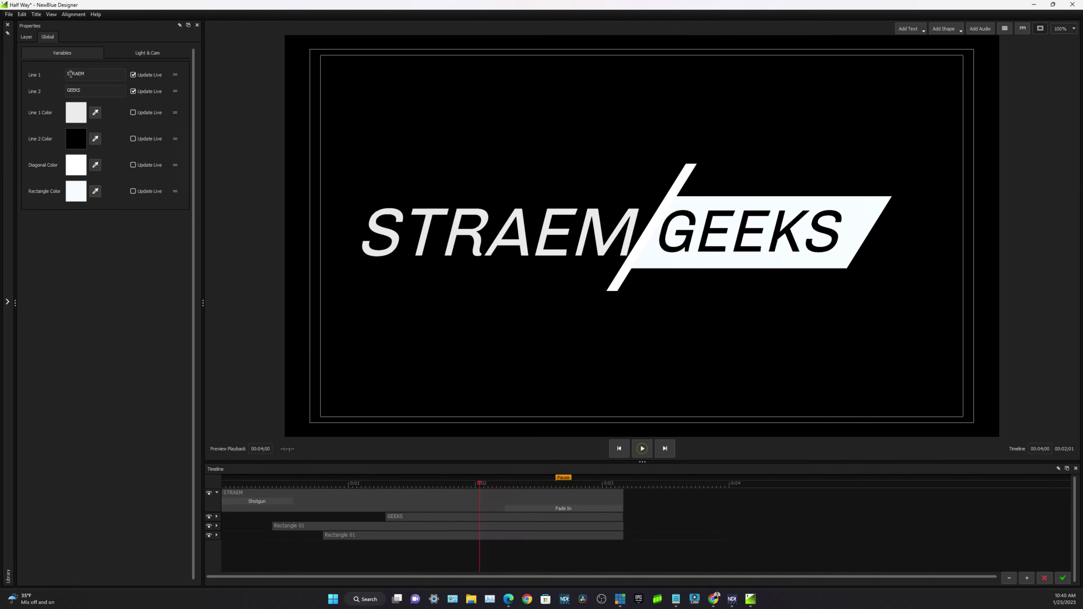
Correct the Line 1 text to "STREAM"
{"action": "double_click", "coordinate": [91, 73]}
{"action": "type", "text": "STREAM"}
{"action": "key", "text": "Return"}
Try 000033 and a dark grey-green as the Line 1 color
{"action": "left_click", "coordinate": [96, 113]}
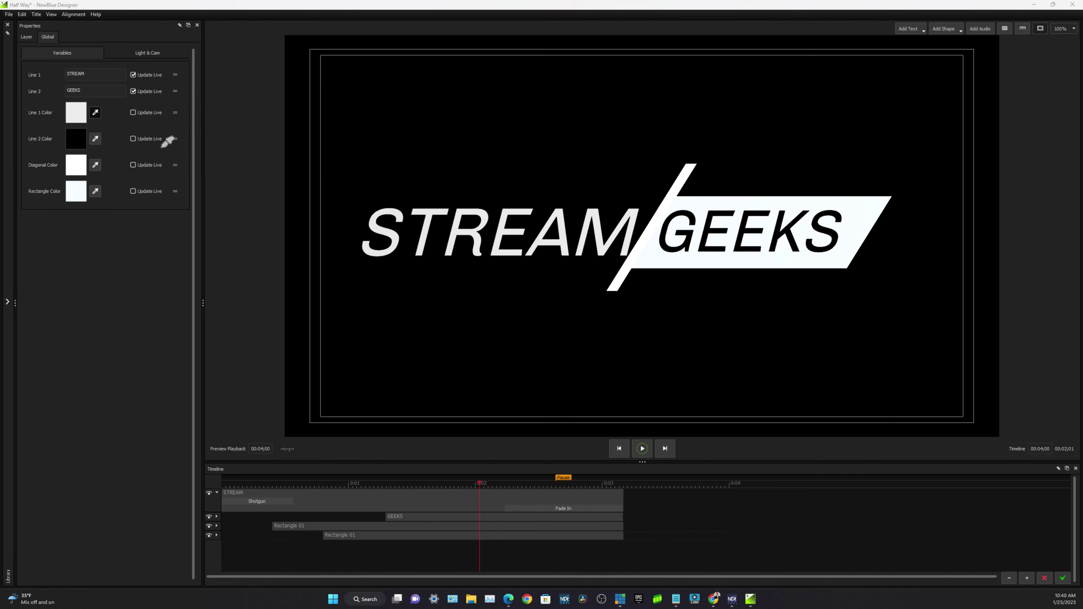
{"action": "left_click", "coordinate": [83, 115]}
{"action": "left_click", "coordinate": [82, 115]}
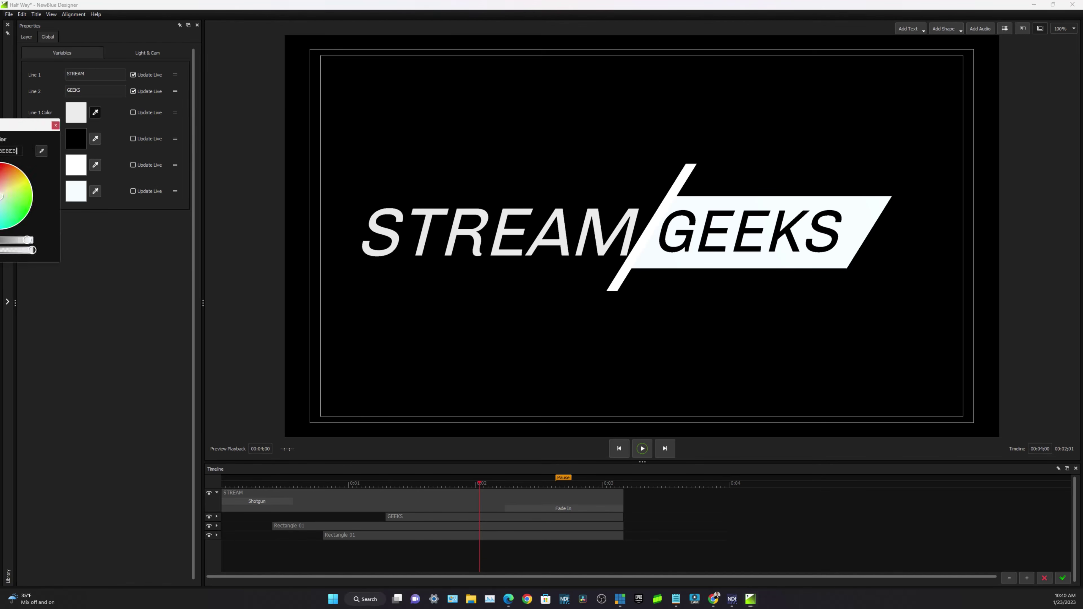
{"action": "double_click", "coordinate": [398, 134]}
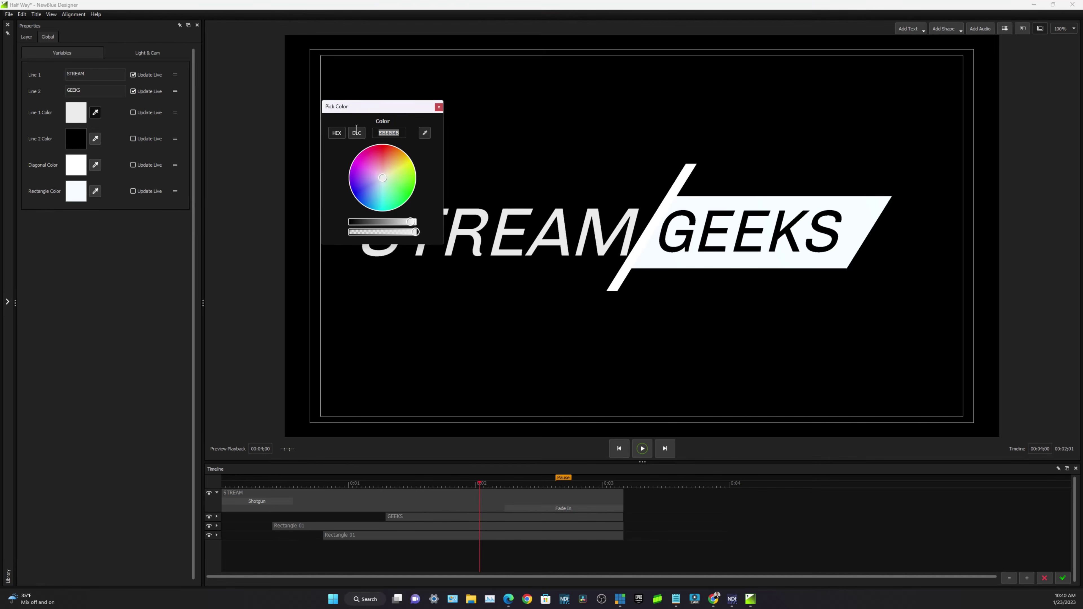
{"action": "type", "text": "000033"}
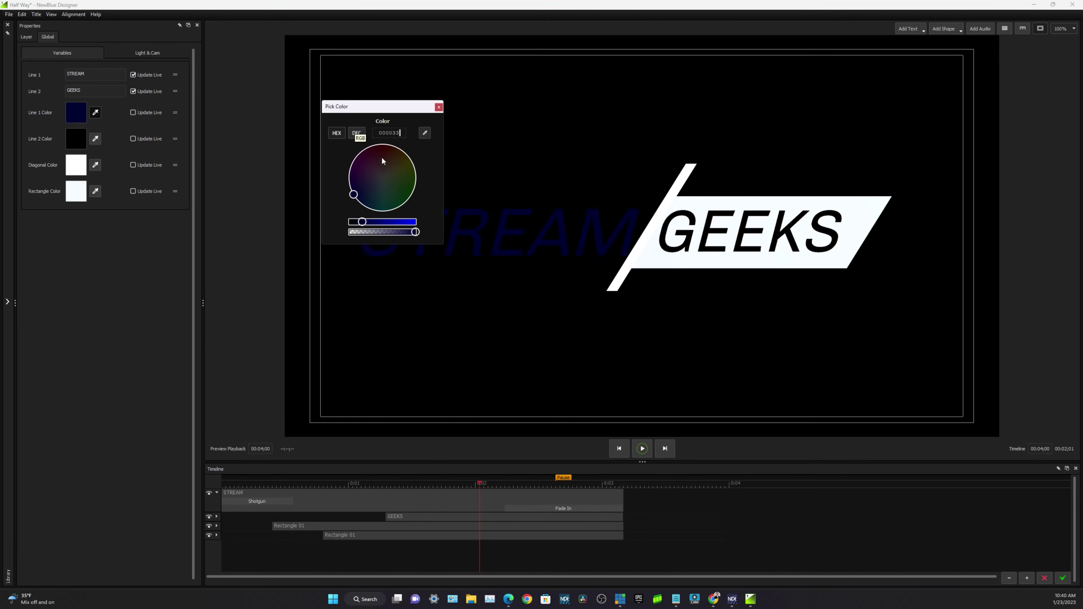
{"action": "left_click_drag", "start_coordinate": [382, 156], "coordinate": [386, 183]}
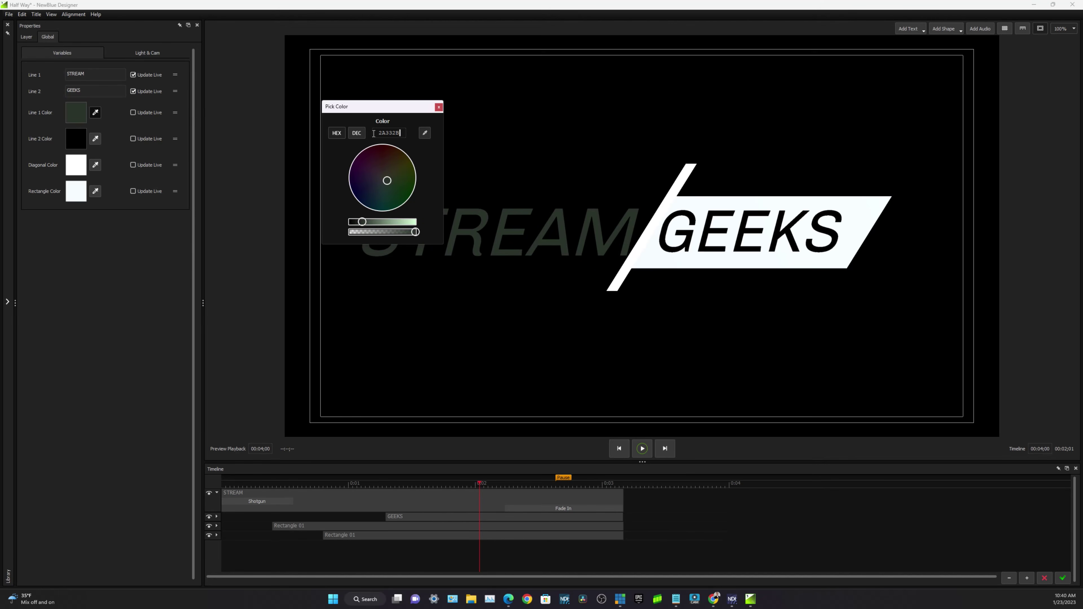
{"action": "left_click", "coordinate": [437, 108]}
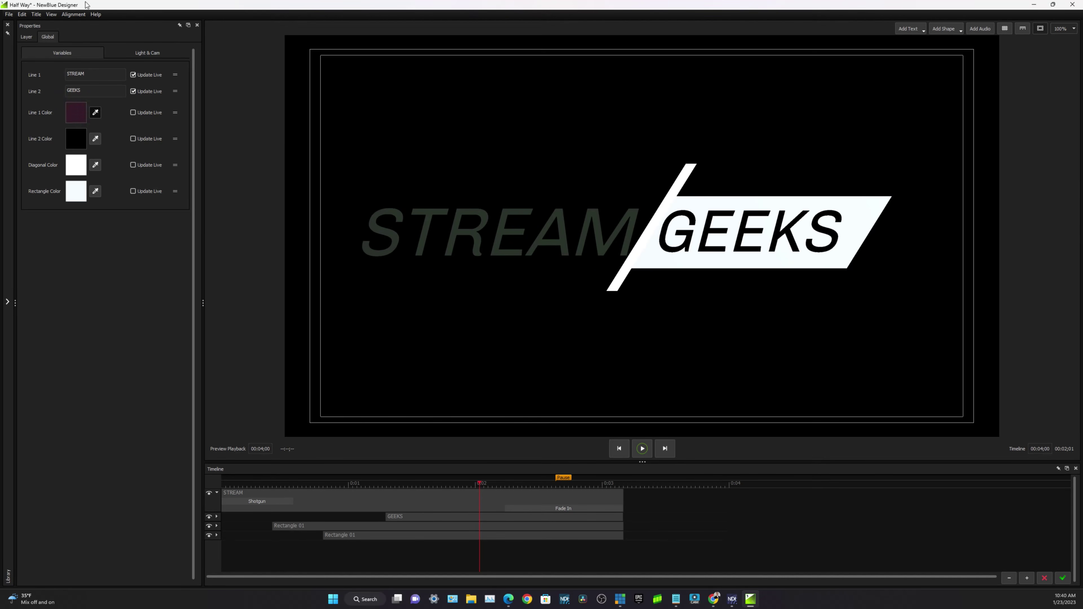
Try to undo the last changes to the Line 1 color
{"action": "left_click", "coordinate": [23, 14]}
{"action": "left_click", "coordinate": [27, 25]}
{"action": "left_click", "coordinate": [23, 14]}
{"action": "left_click", "coordinate": [28, 25]}
Set the Line 1 color to white with the hex value FFFFFF
{"action": "left_click_drag", "start_coordinate": [9, 121], "coordinate": [335, 100]}
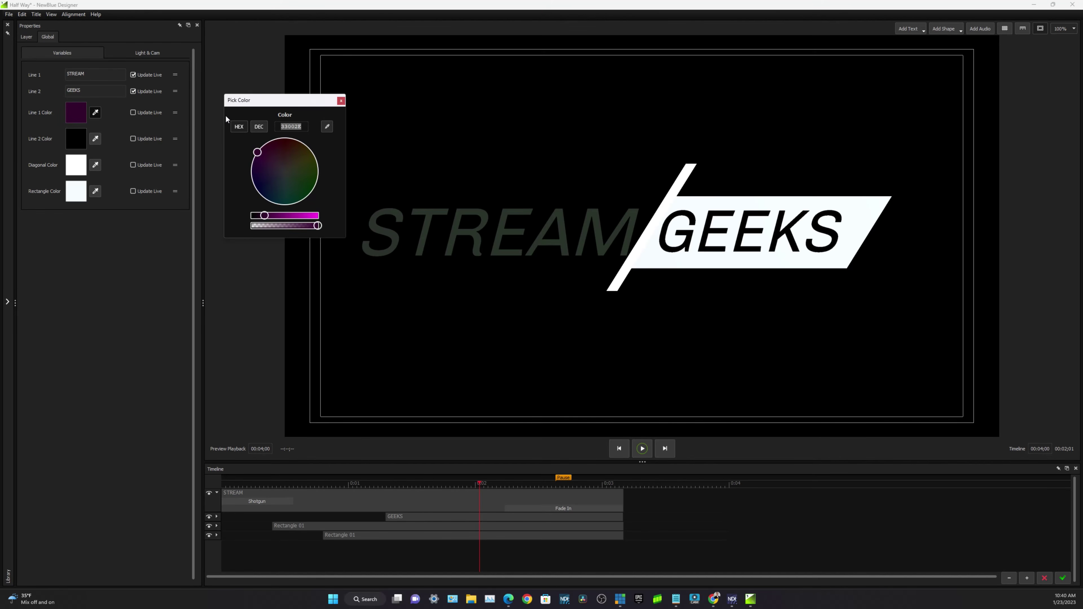
{"action": "type", "text": "FFFFFF"}
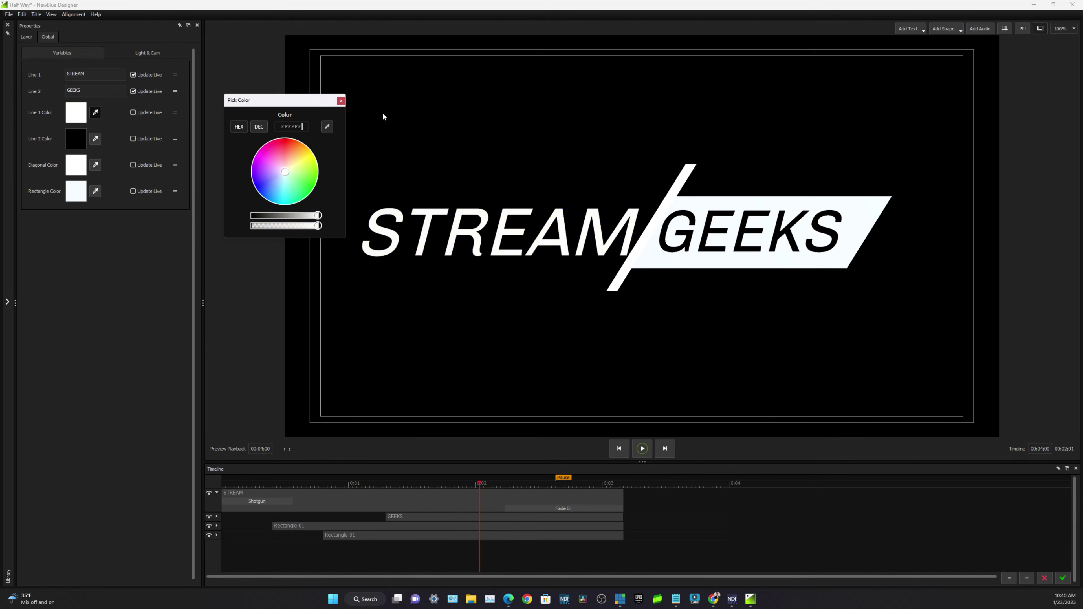
{"action": "left_click", "coordinate": [341, 100]}
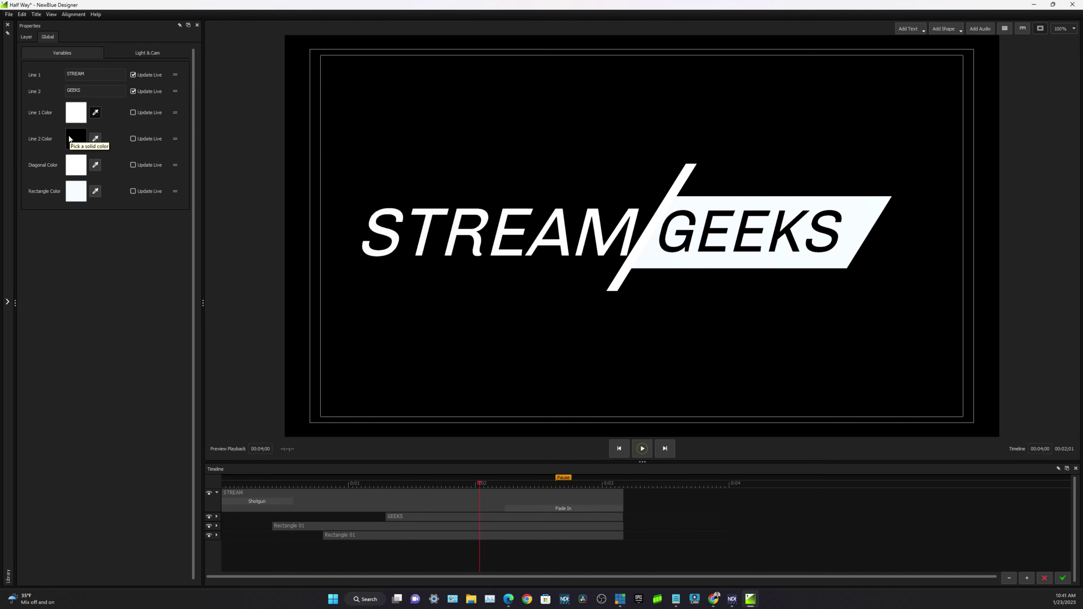
Set the Diagonal color to orange, FF7700
{"action": "left_click", "coordinate": [81, 168]}
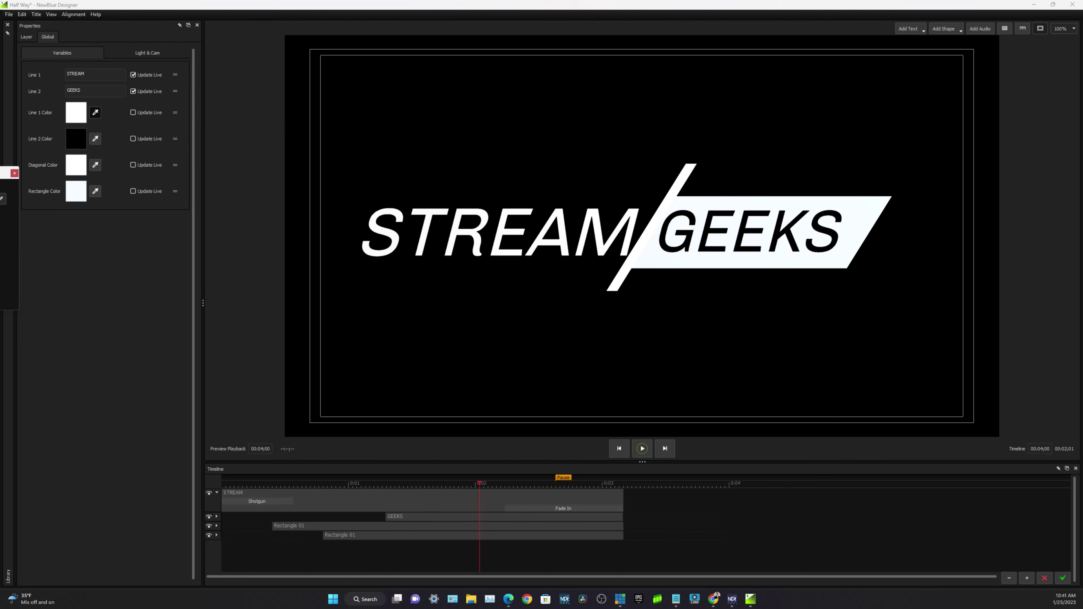
{"action": "left_click_drag", "start_coordinate": [249, 211], "coordinate": [297, 116]}
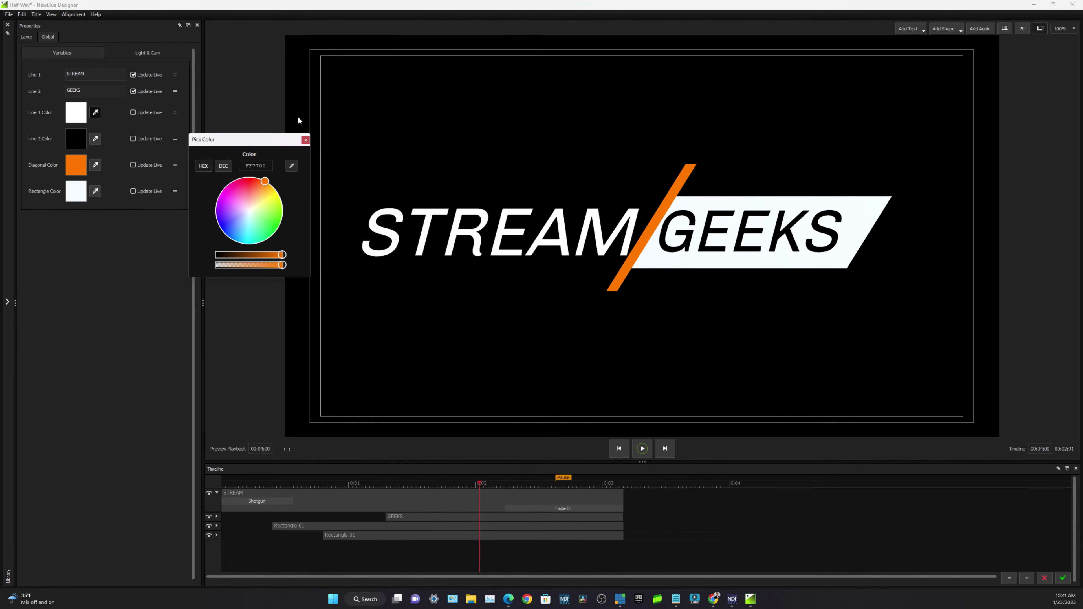
{"action": "left_click", "coordinate": [306, 140]}
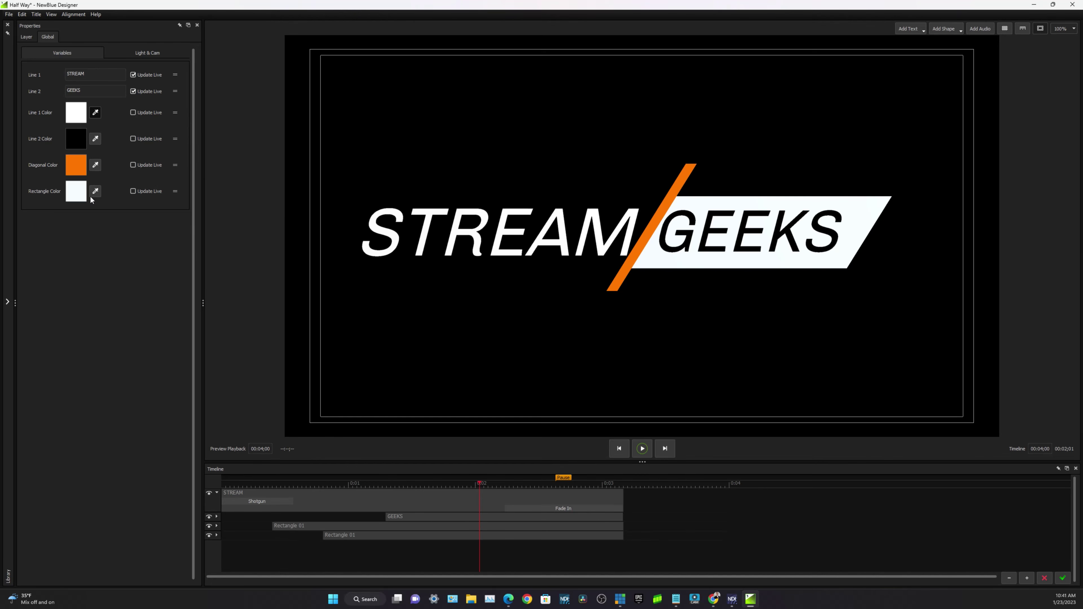
Set the Rectangle color to dark navy with the hex value 000033
{"action": "left_click", "coordinate": [77, 194]}
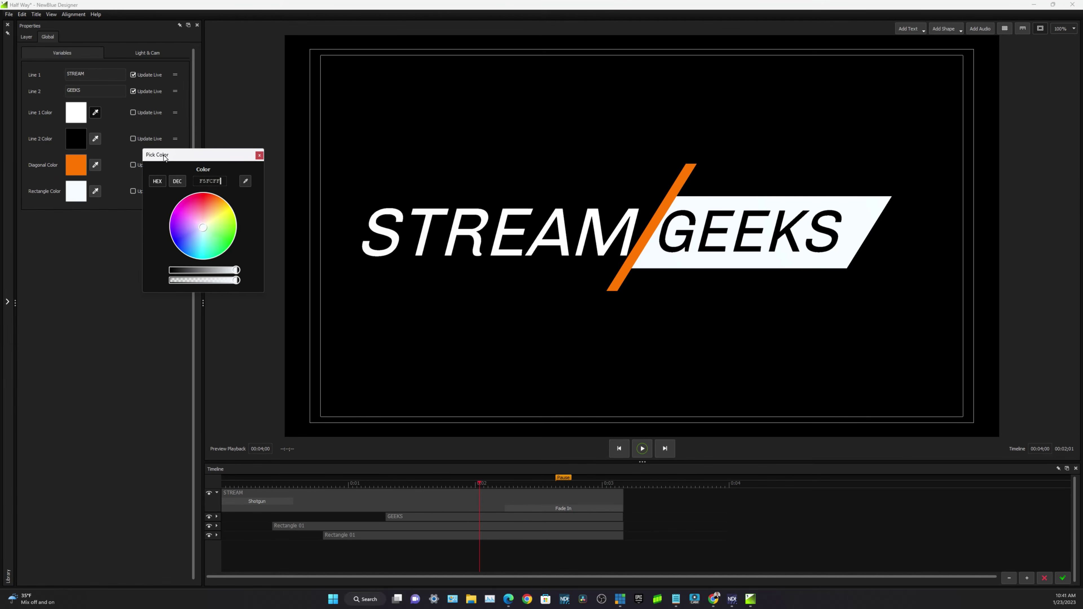
{"action": "left_click_drag", "start_coordinate": [180, 153], "coordinate": [181, 153]}
{"action": "double_click", "coordinate": [238, 179]}
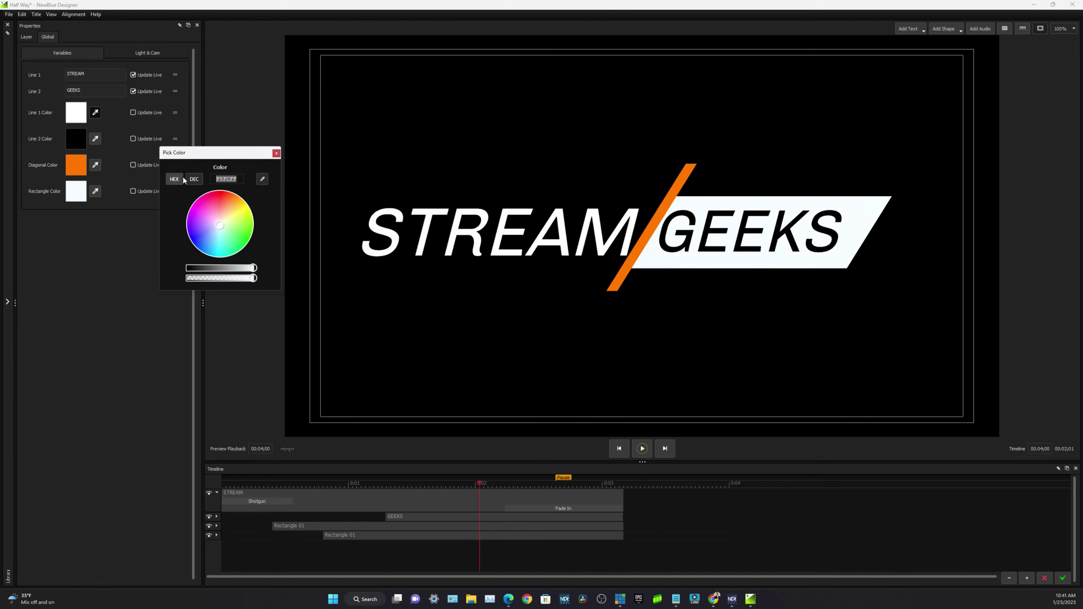
{"action": "type", "text": "000033"}
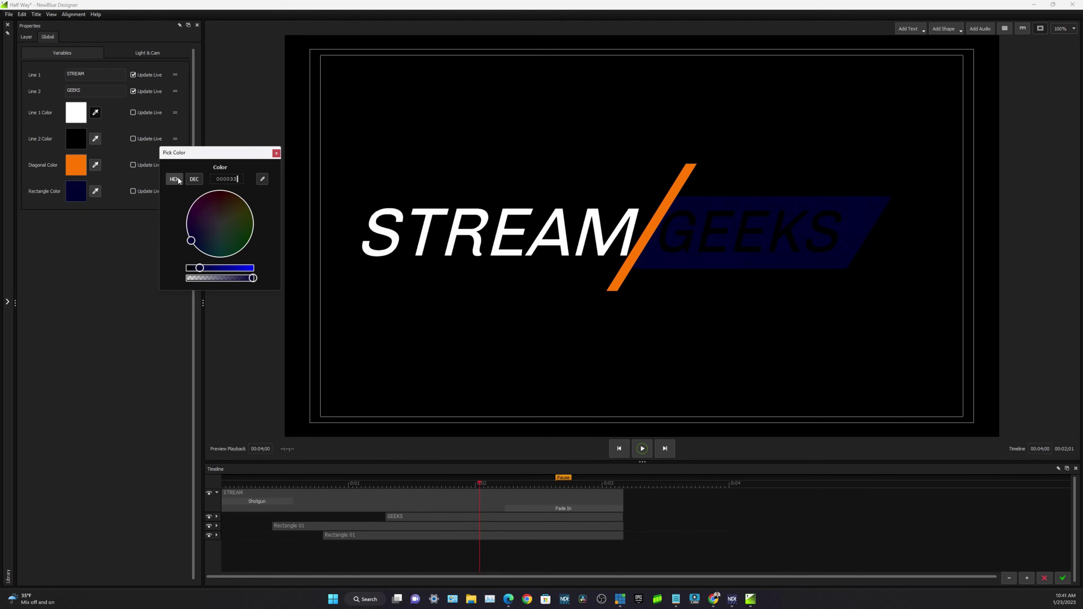
{"action": "left_click", "coordinate": [277, 153]}
Set the Line 2 color to off-white with the hex value FFFFF0
{"action": "left_click", "coordinate": [73, 146]}
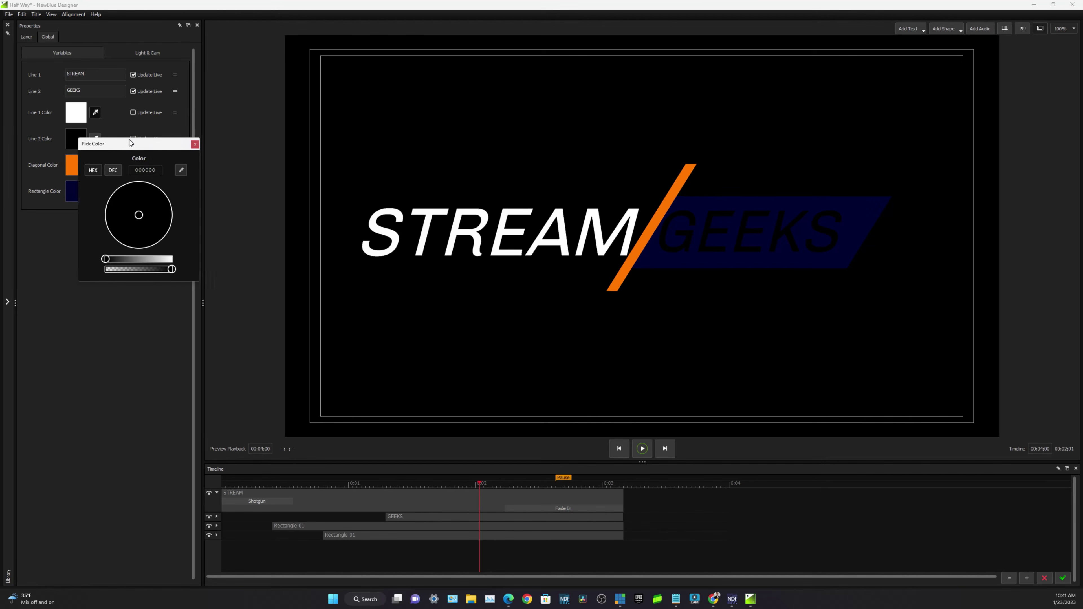
{"action": "left_click", "coordinate": [111, 171]}
{"action": "type", "text": "FFFFF0"}
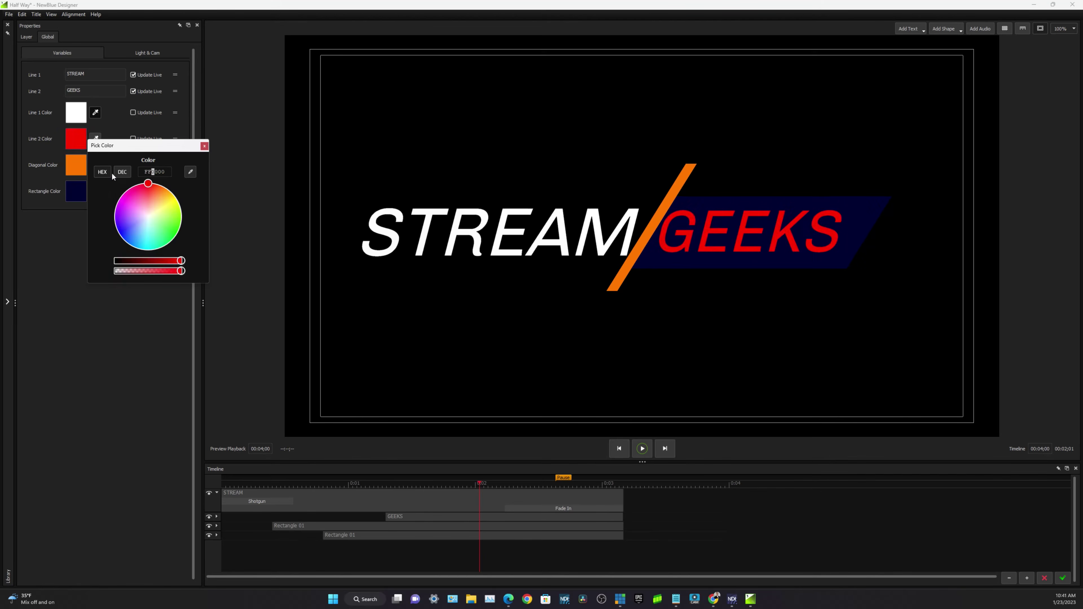
{"action": "left_click", "coordinate": [240, 162]}
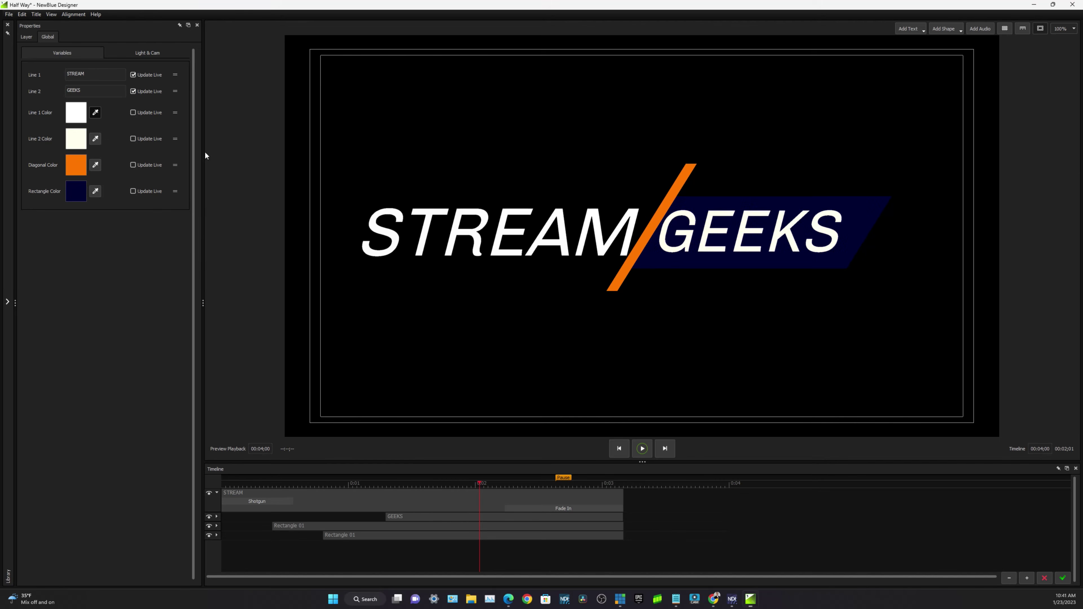
Play the recolored title animation from the start to review it
{"action": "left_click_drag", "start_coordinate": [466, 484], "coordinate": [233, 471]}
{"action": "left_click", "coordinate": [641, 451]}
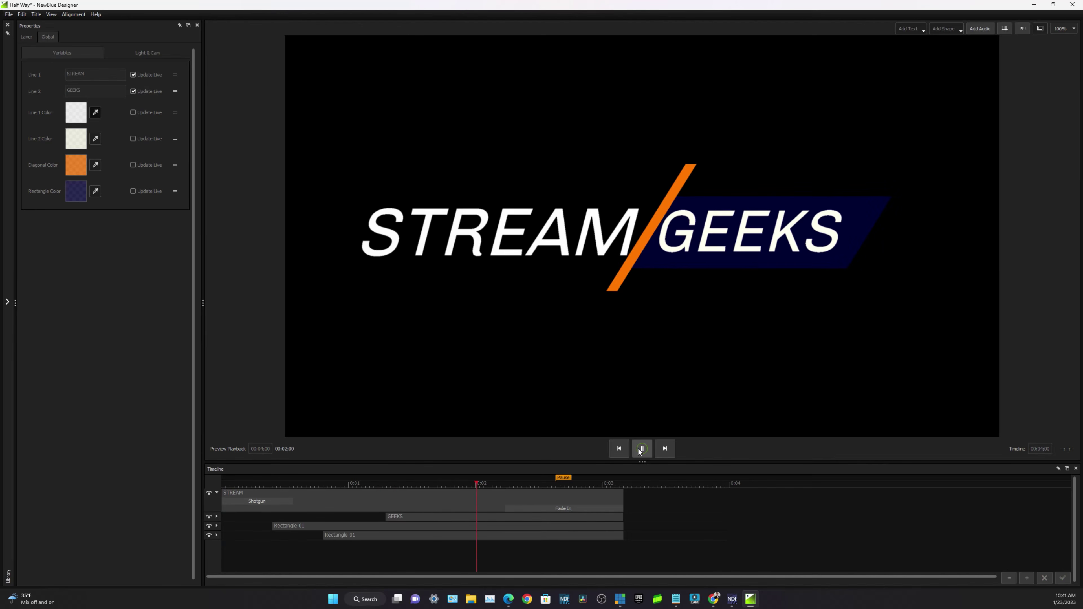
{"action": "left_click", "coordinate": [640, 451]}
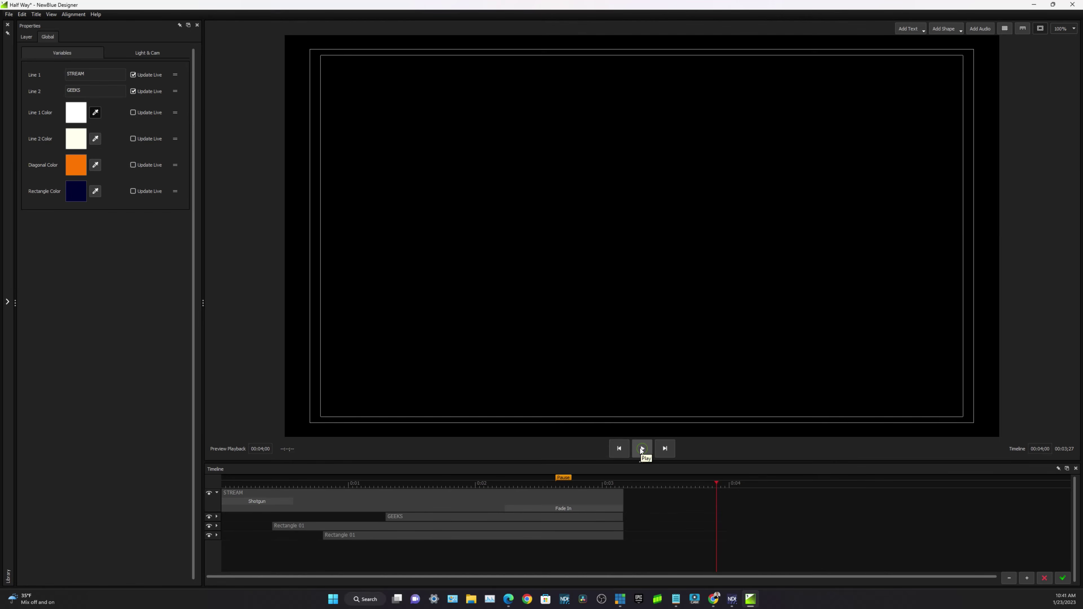
{"action": "left_click", "coordinate": [640, 450]}
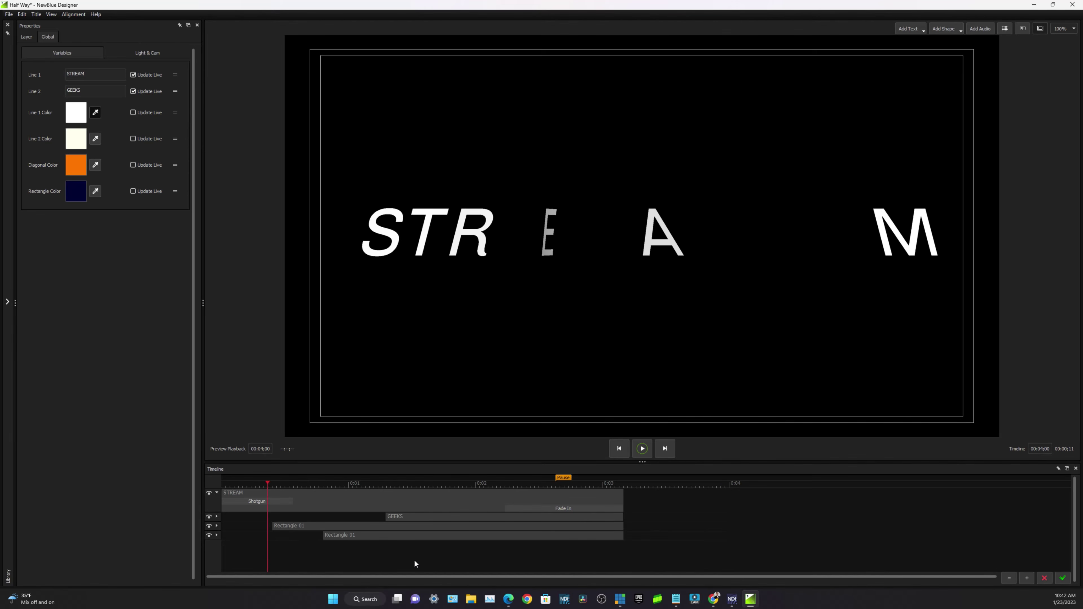
Select the STREAM, GEEKS and both rectangle layers in turn to examine each layer's style settings
{"action": "left_click", "coordinate": [340, 501]}
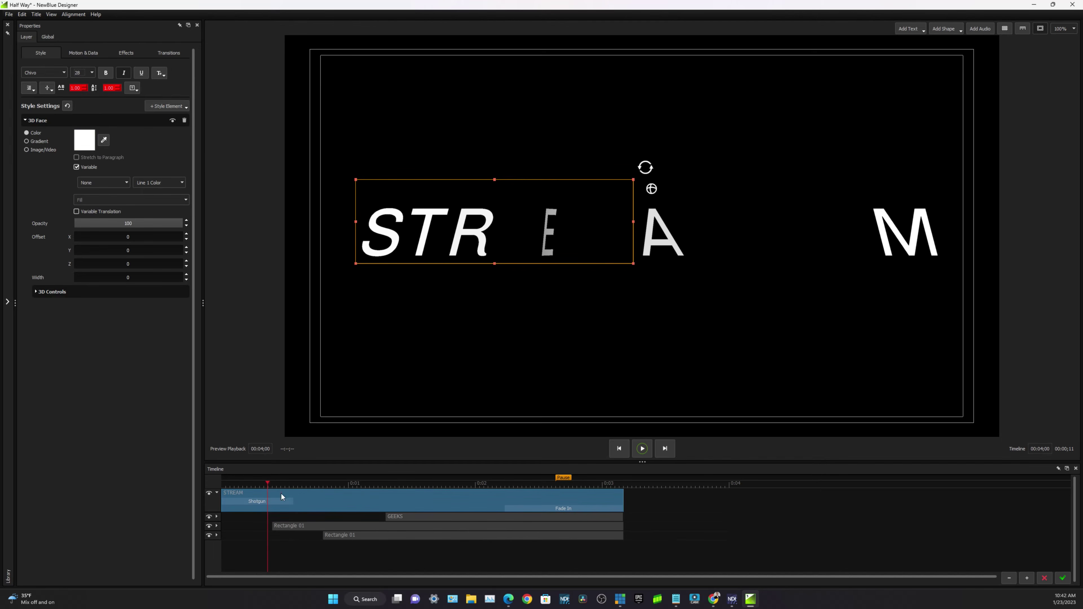
{"action": "left_click", "coordinate": [420, 517]}
{"action": "left_click", "coordinate": [419, 526]}
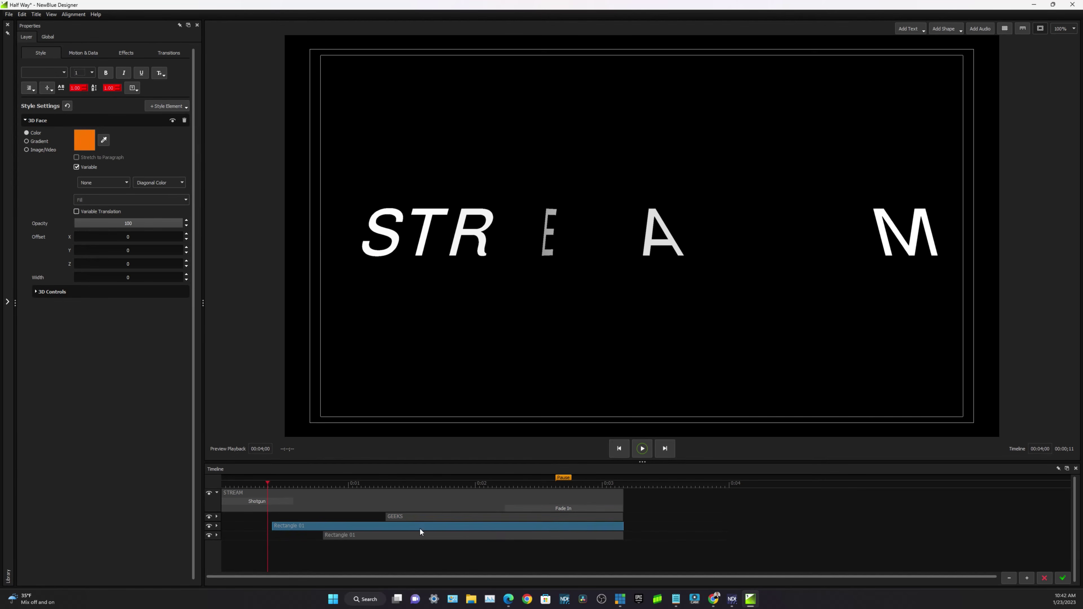
{"action": "left_click", "coordinate": [418, 536]}
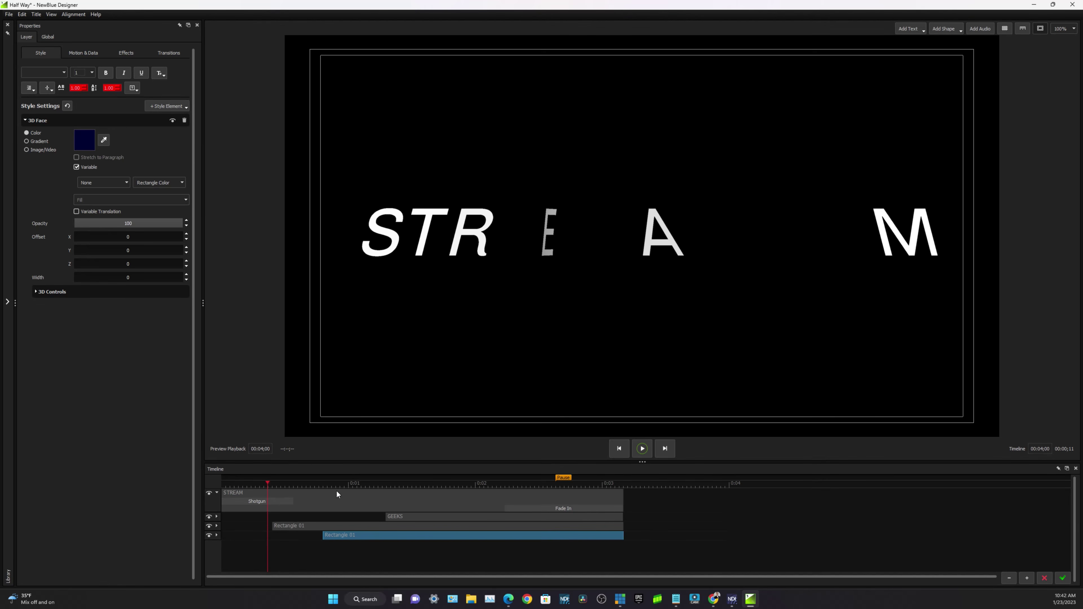
Select the STREAM layer and look through its motion and data, effects, transitions and style settings
{"action": "left_click", "coordinate": [328, 498]}
{"action": "left_click", "coordinate": [83, 53]}
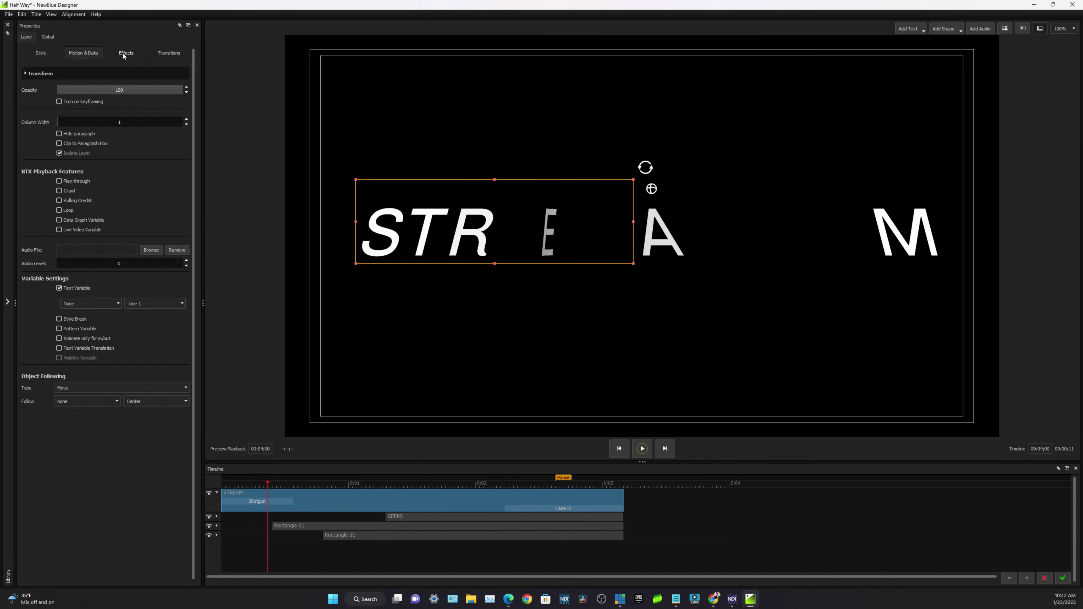
{"action": "left_click", "coordinate": [126, 52]}
{"action": "left_click", "coordinate": [162, 51]}
{"action": "left_click", "coordinate": [41, 55]}
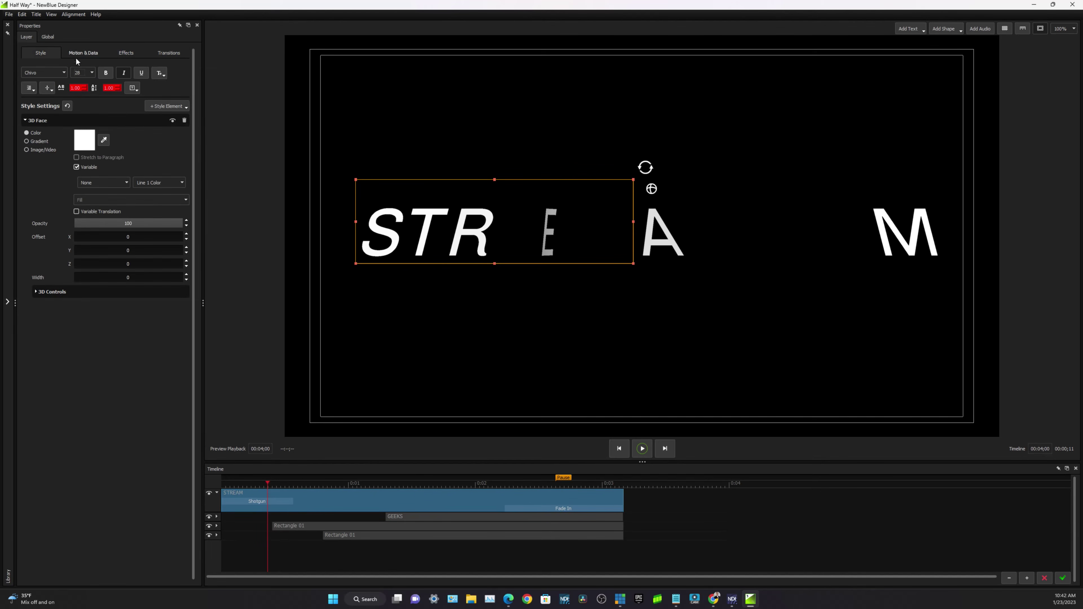
View the title just before 1 second and set the STREAM layer's font size to 36
{"action": "left_click_drag", "start_coordinate": [375, 484], "coordinate": [213, 466]}
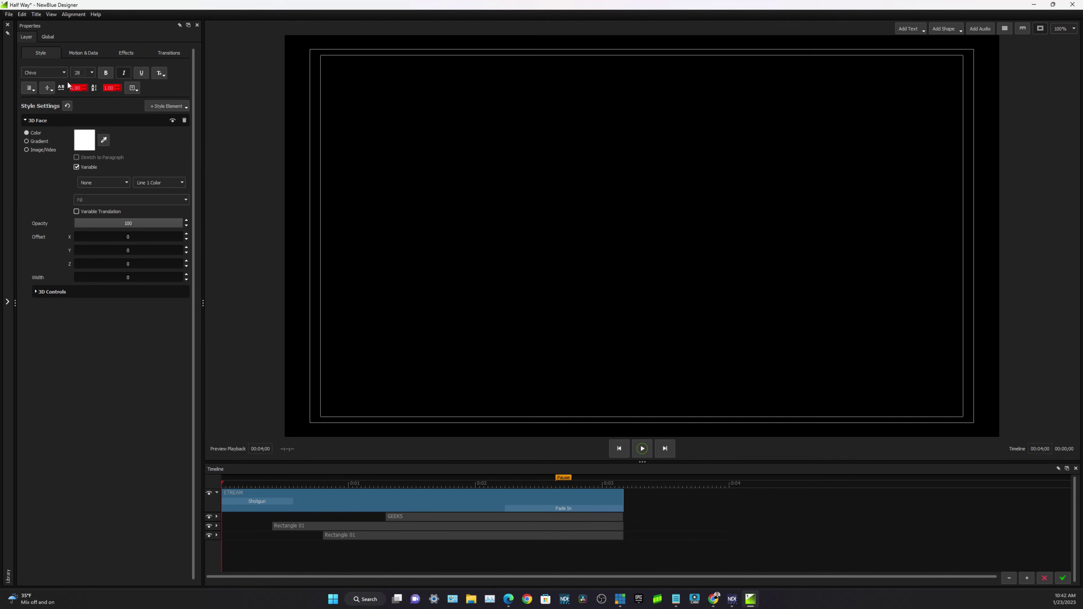
{"action": "left_click", "coordinate": [46, 72]}
{"action": "left_click", "coordinate": [45, 72]}
{"action": "left_click_drag", "start_coordinate": [255, 485], "coordinate": [340, 485]}
{"action": "left_click", "coordinate": [92, 72]}
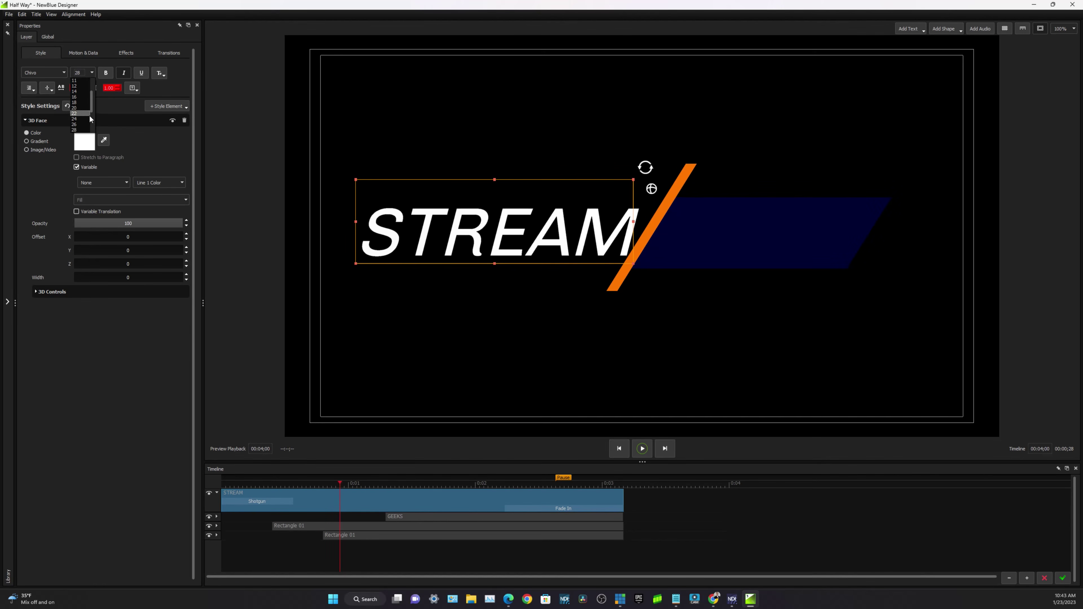
{"action": "left_click", "coordinate": [81, 123]}
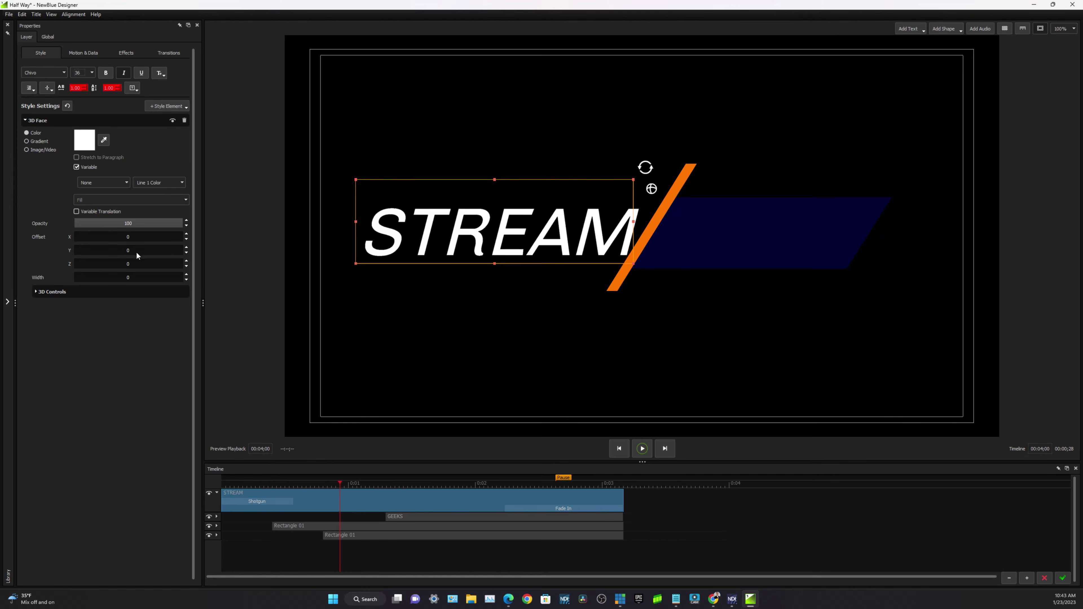
Examine the STREAM layer's 3D controls, its motion and data settings, and the available effect blending modes
{"action": "left_click", "coordinate": [45, 293]}
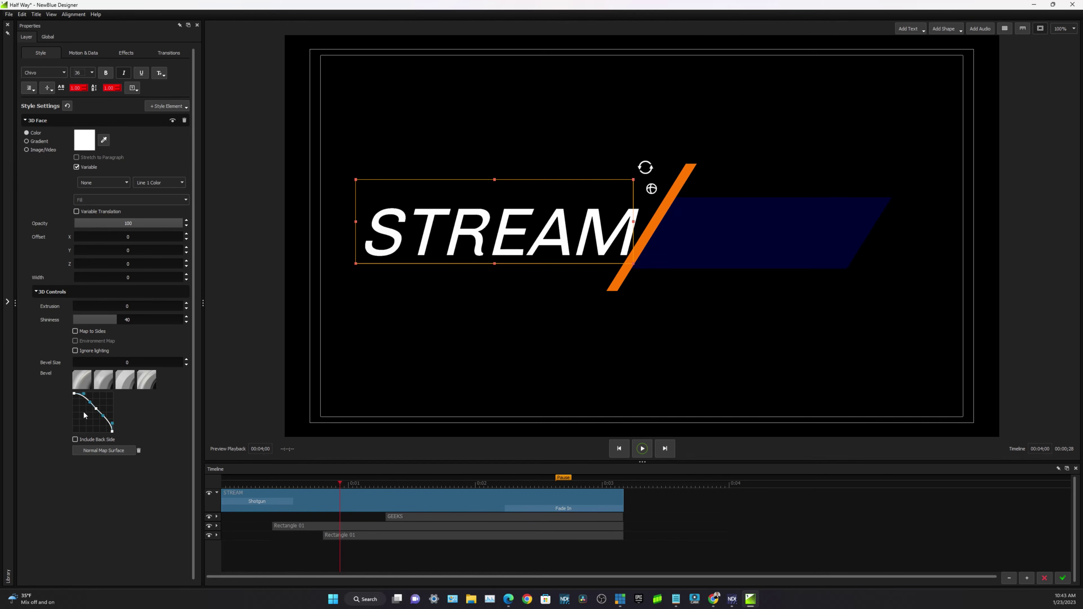
{"action": "left_click", "coordinate": [81, 54]}
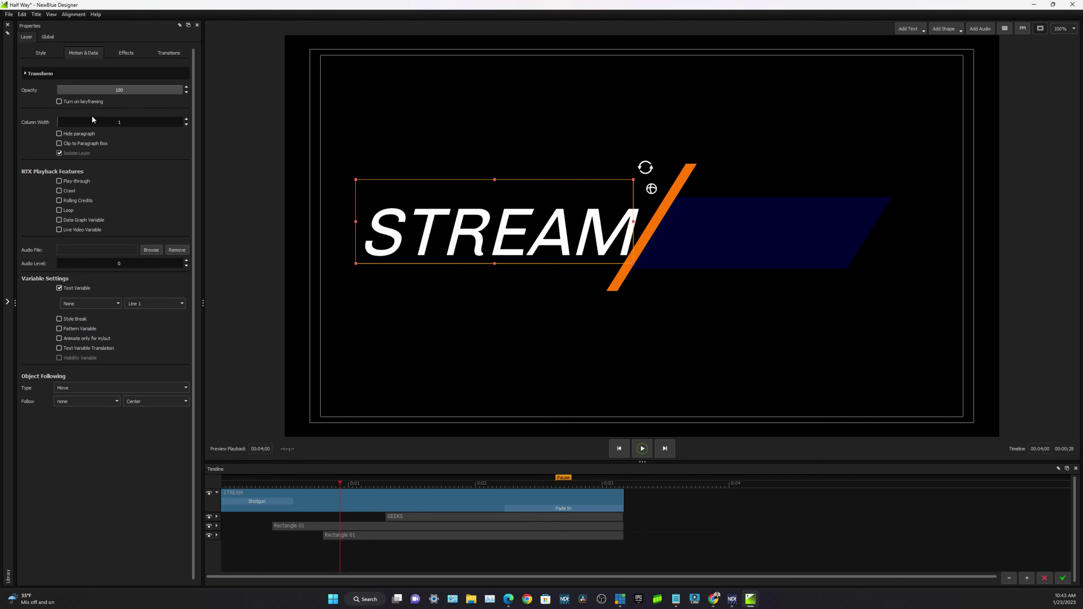
{"action": "left_click", "coordinate": [126, 53]}
{"action": "left_click", "coordinate": [94, 85]}
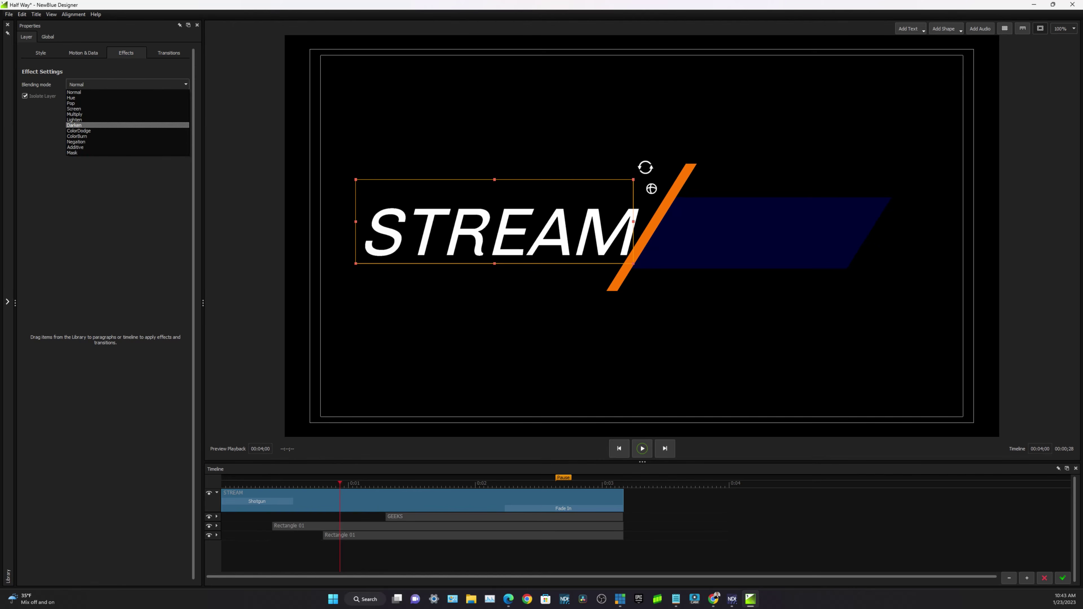
{"action": "left_click", "coordinate": [13, 135]}
Examine the settings and preset list of the STREAM layer's Fade In transition
{"action": "left_click", "coordinate": [173, 55]}
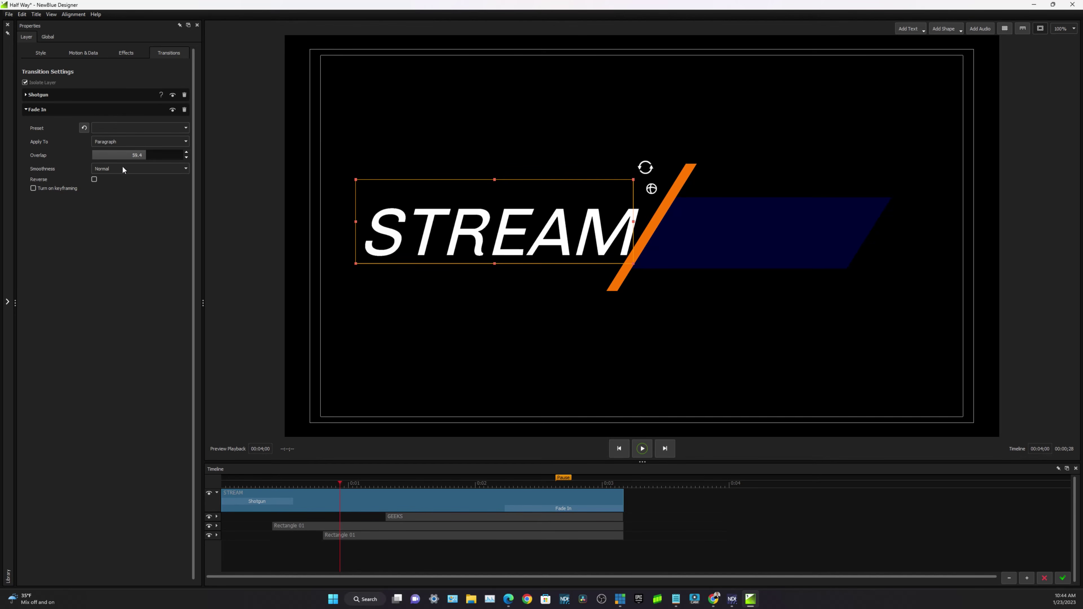
{"action": "left_click", "coordinate": [113, 126]}
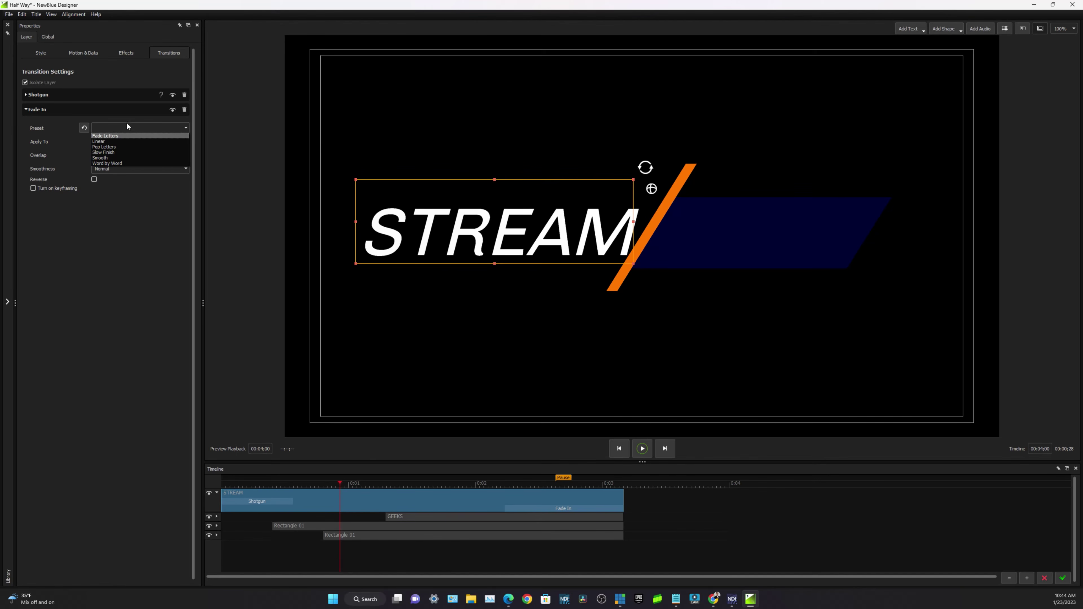
{"action": "left_click", "coordinate": [125, 136]}
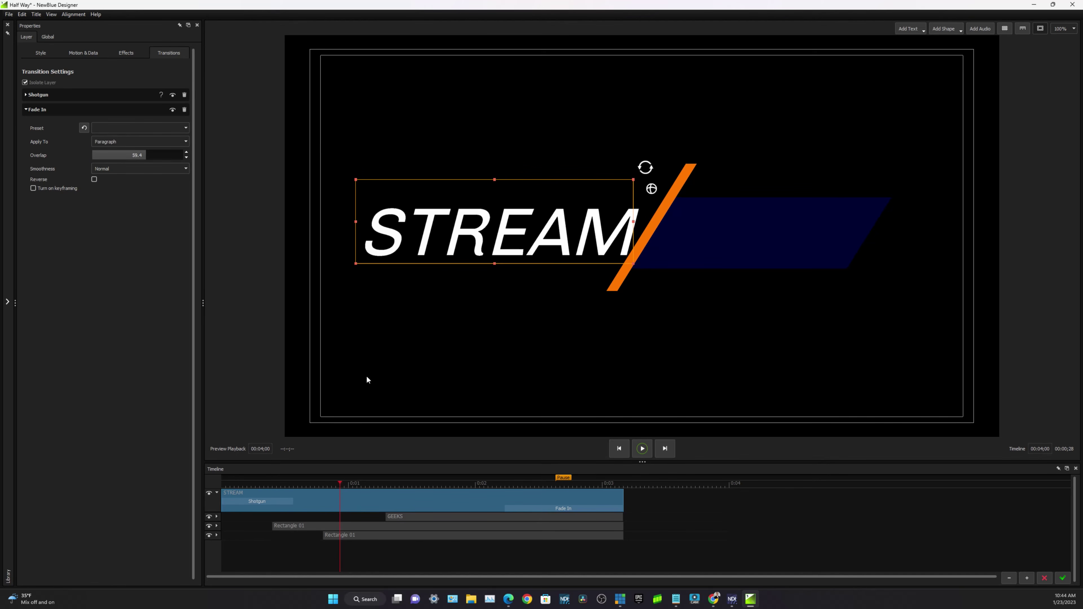
Lengthen the STREAM layer's Shotgun transition on the timeline to about 1.6 seconds and play the title to check it
{"action": "left_click_drag", "start_coordinate": [340, 485], "coordinate": [223, 449]}
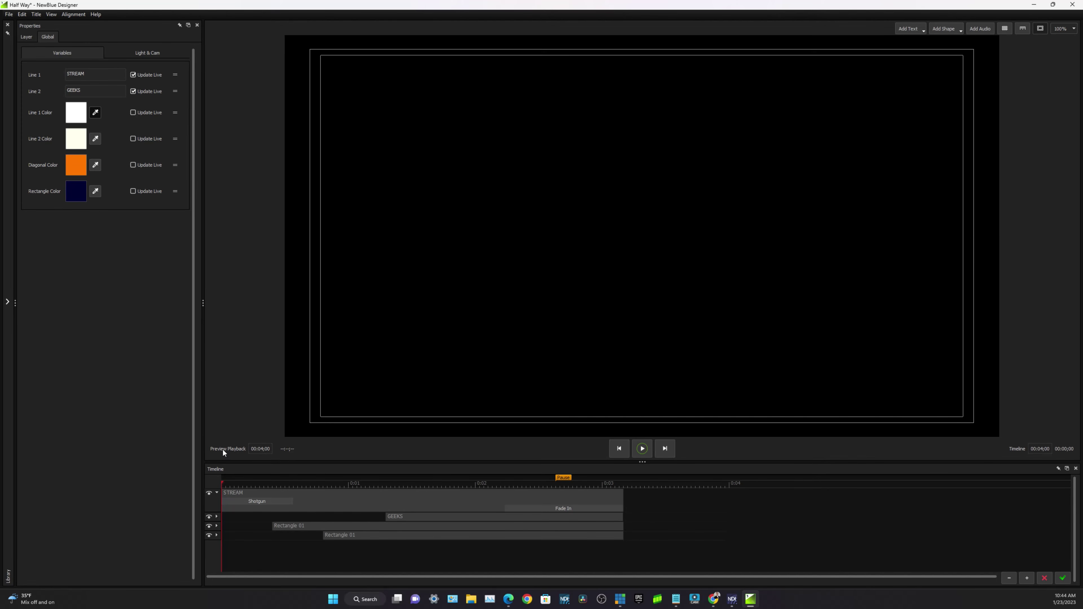
{"action": "left_click_drag", "start_coordinate": [223, 448], "coordinate": [305, 462]}
{"action": "left_click", "coordinate": [273, 502]}
{"action": "left_click_drag", "start_coordinate": [289, 502], "coordinate": [265, 488]}
{"action": "left_click", "coordinate": [250, 486]}
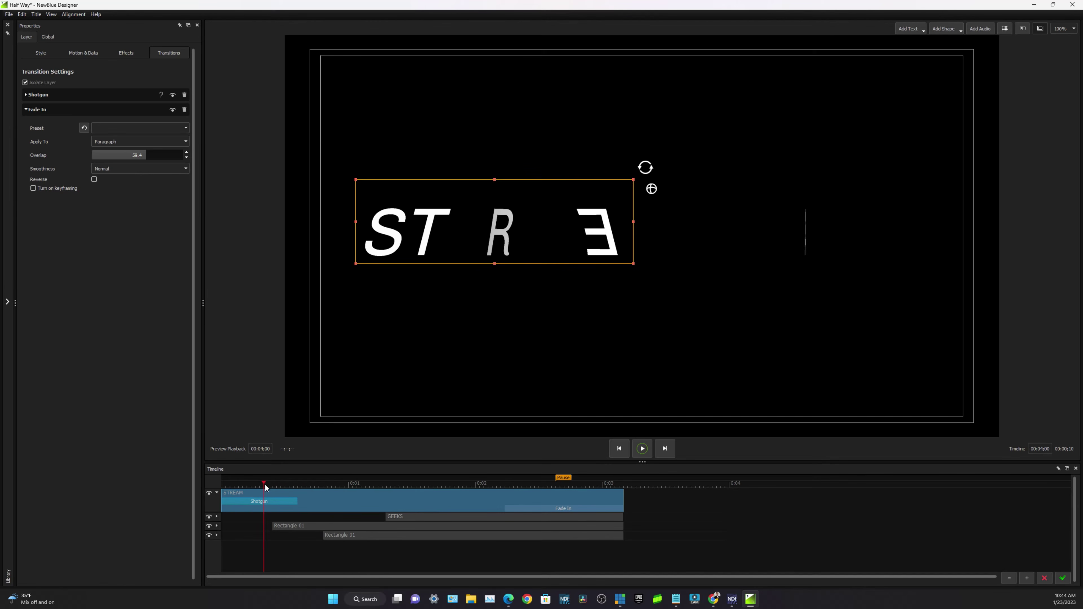
{"action": "left_click_drag", "start_coordinate": [280, 482], "coordinate": [411, 485]}
{"action": "left_click", "coordinate": [297, 485]}
{"action": "left_click_drag", "start_coordinate": [336, 502], "coordinate": [230, 486]}
{"action": "left_click", "coordinate": [646, 450]}
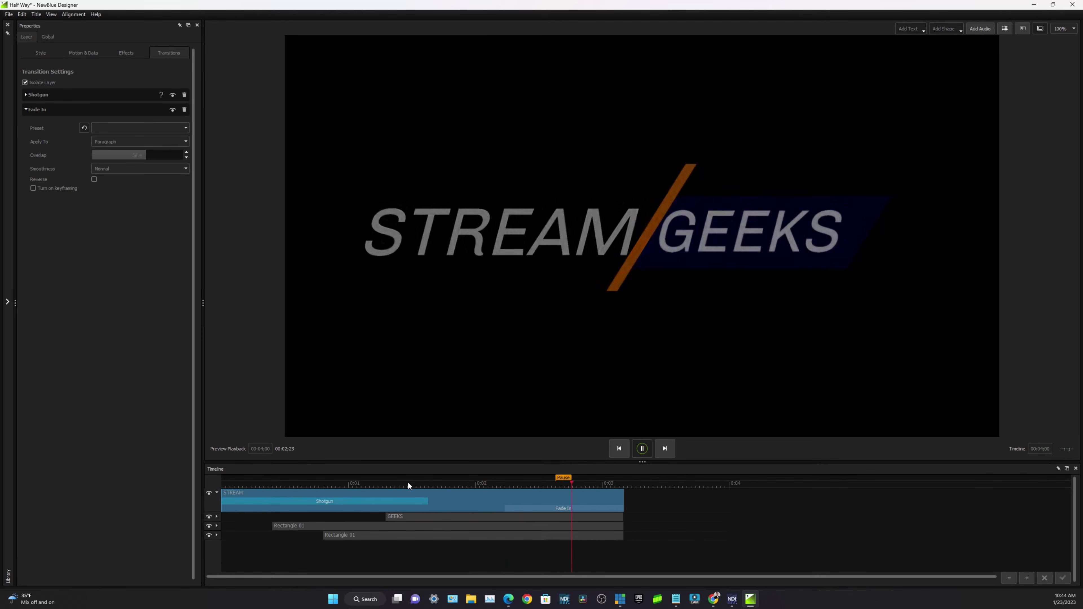
{"action": "left_click", "coordinate": [642, 449]}
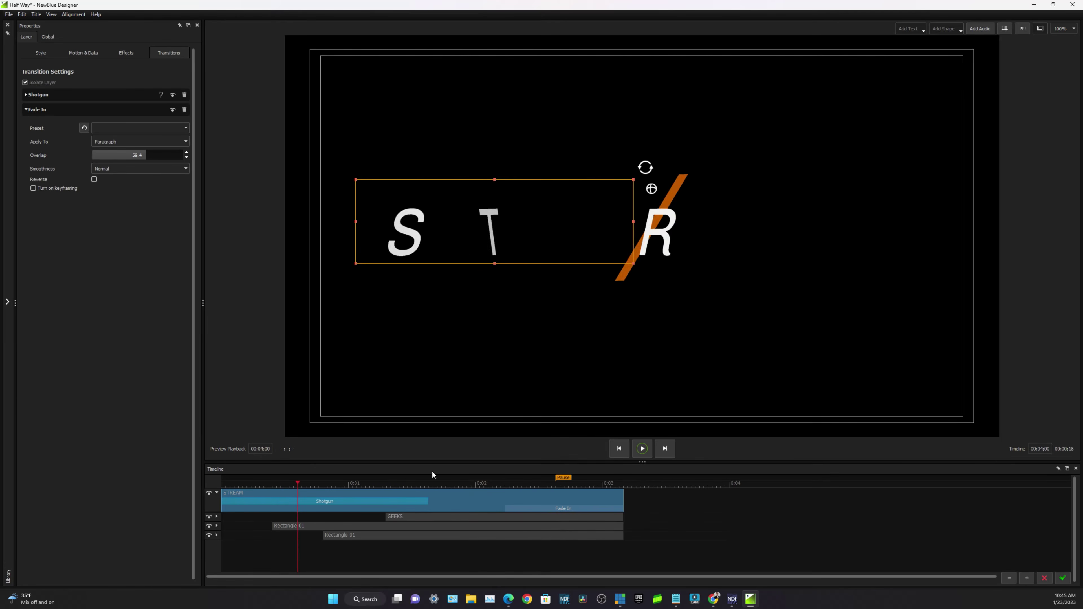
{"action": "left_click", "coordinate": [346, 487]}
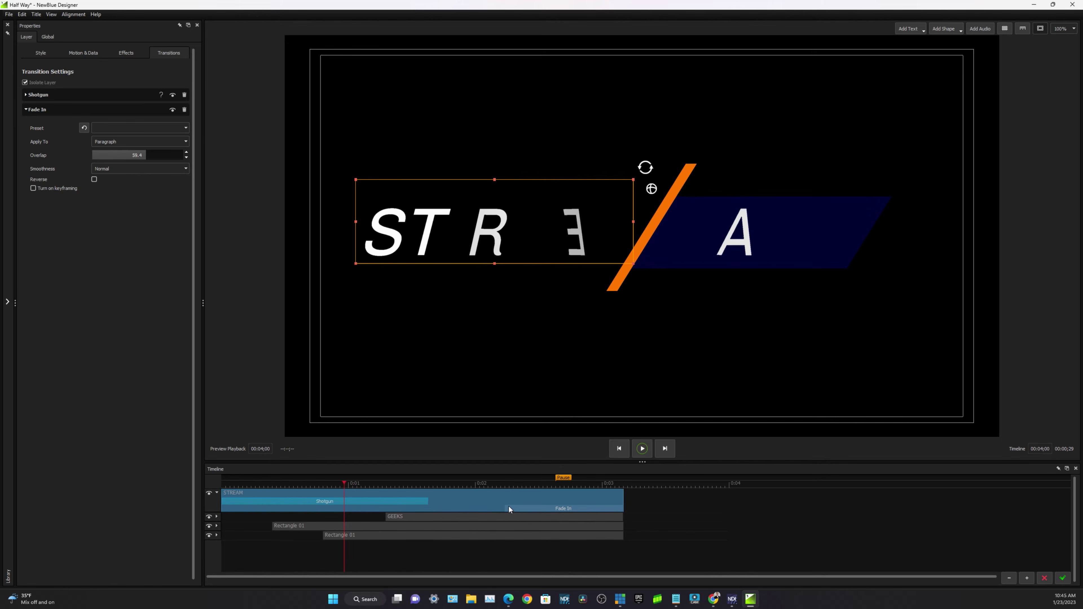
Expand the GEEKS layer on the timeline and lengthen its Grow transition to about 1.6 seconds
{"action": "left_click", "coordinate": [448, 514]}
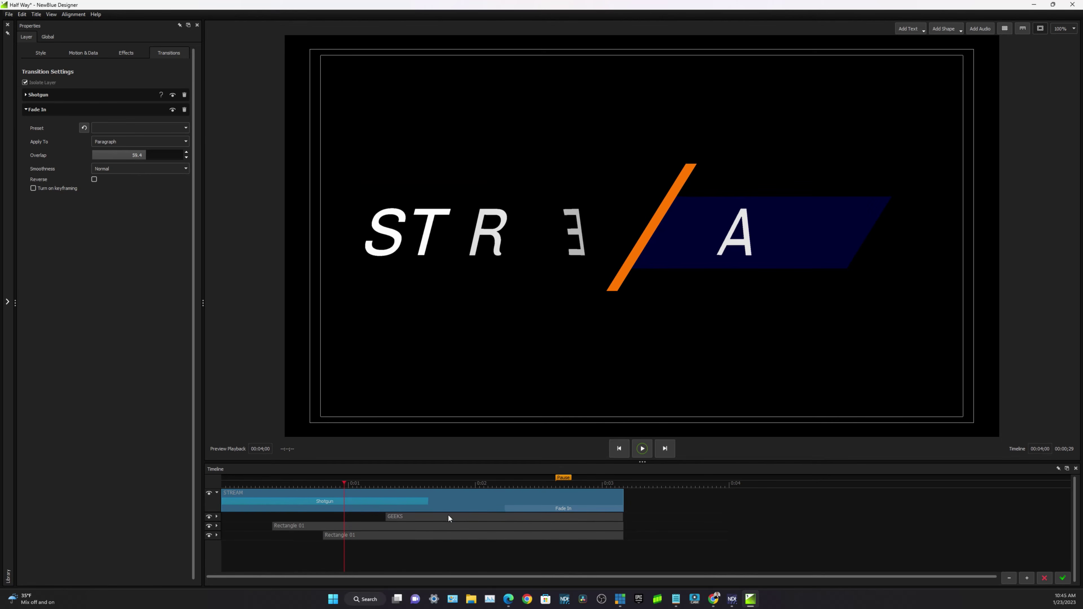
{"action": "left_click", "coordinate": [217, 517]}
{"action": "left_click_drag", "start_coordinate": [412, 482], "coordinate": [455, 484]}
{"action": "left_click", "coordinate": [471, 528]}
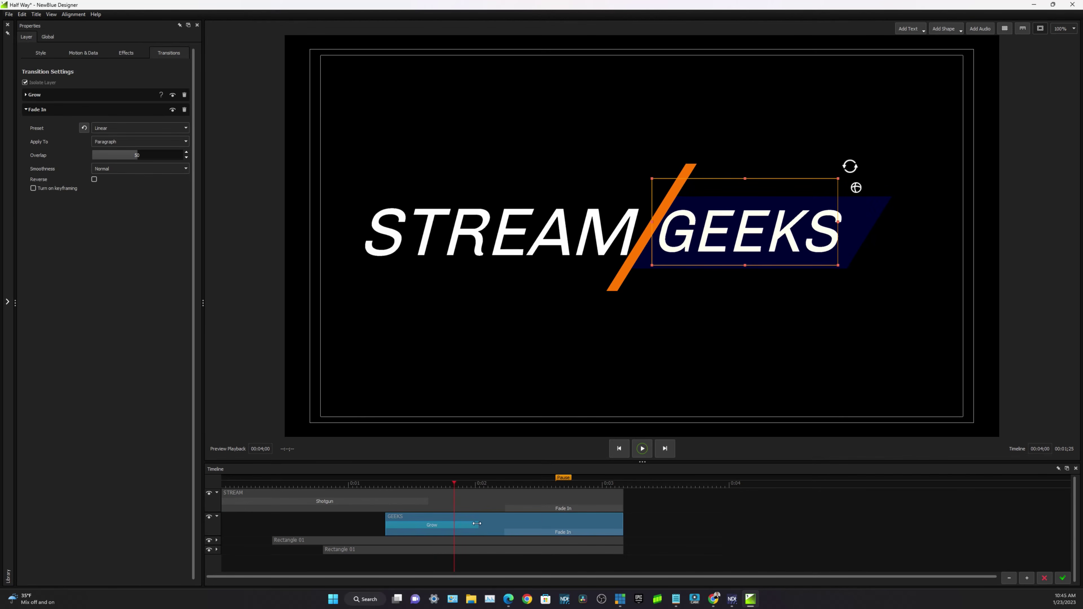
{"action": "left_click_drag", "start_coordinate": [455, 488], "coordinate": [323, 490]}
Expand the orange diagonal's Rectangle 01 layer and set its Bubble Up transition length to about 0.9 seconds on the timeline
{"action": "left_click", "coordinate": [216, 540]}
{"action": "left_click_drag", "start_coordinate": [339, 549], "coordinate": [437, 552]}
{"action": "left_click_drag", "start_coordinate": [331, 489], "coordinate": [441, 489]}
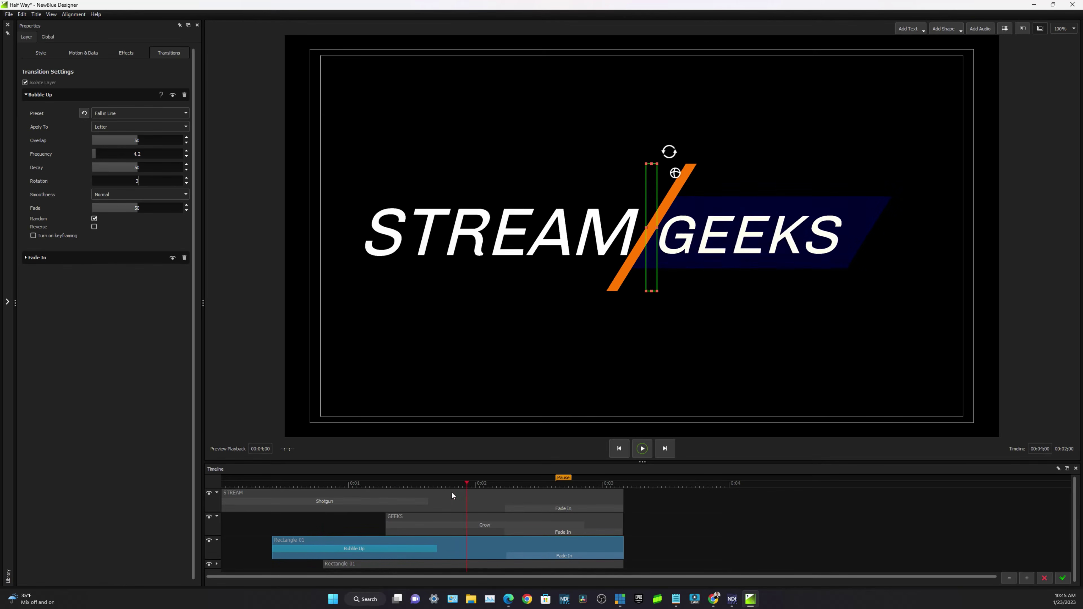
{"action": "left_click_drag", "start_coordinate": [437, 549], "coordinate": [390, 548]}
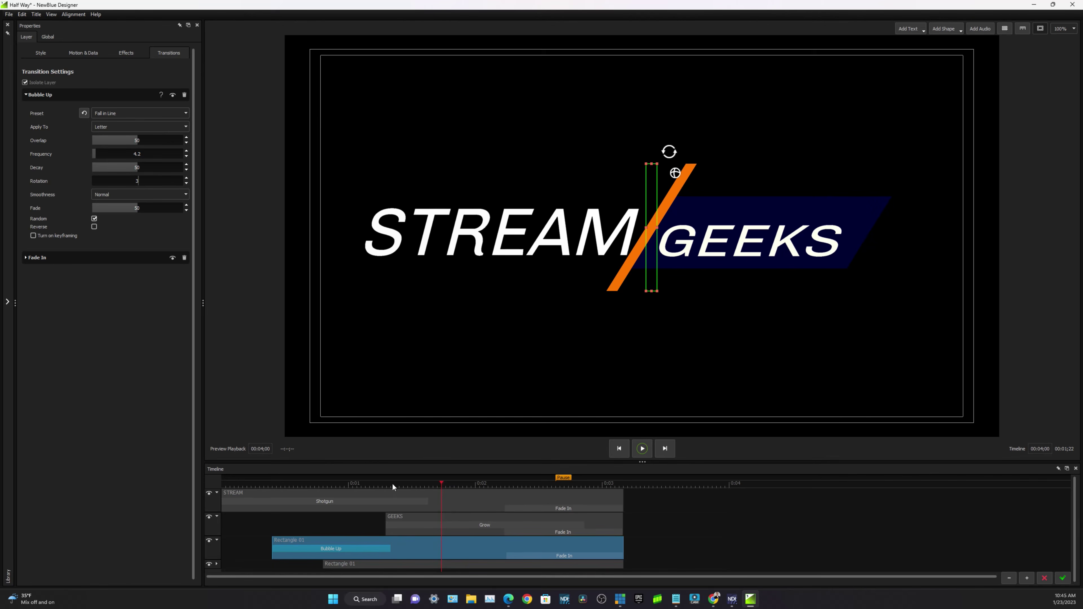
Look through the GEEKS layer's Grow settings, the STREAM layer's Shotgun settings and the options available for the STREAM text
{"action": "left_click", "coordinate": [400, 523]}
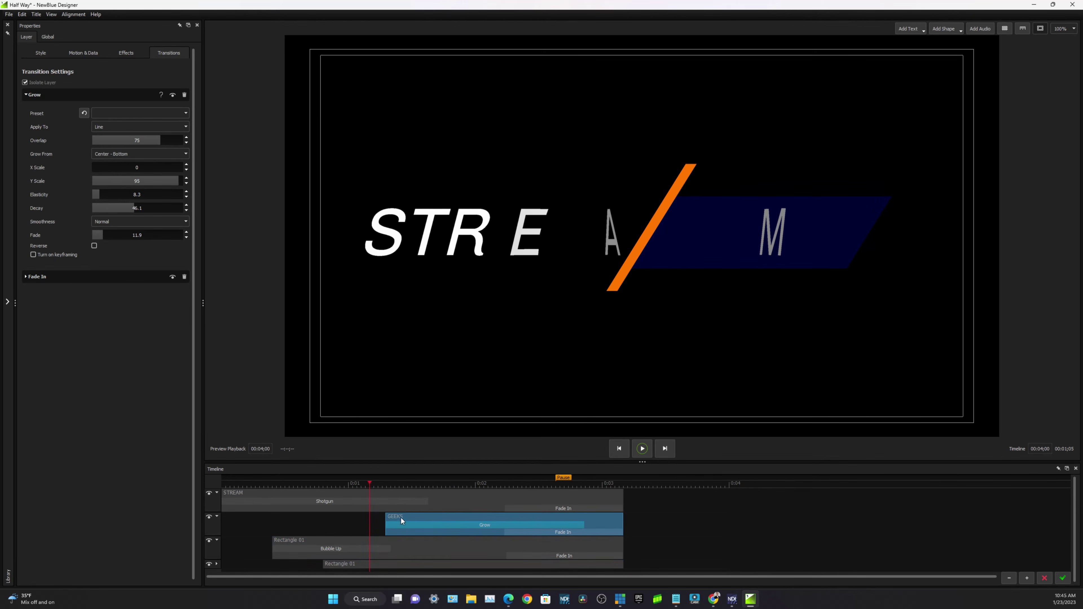
{"action": "left_click", "coordinate": [410, 509]}
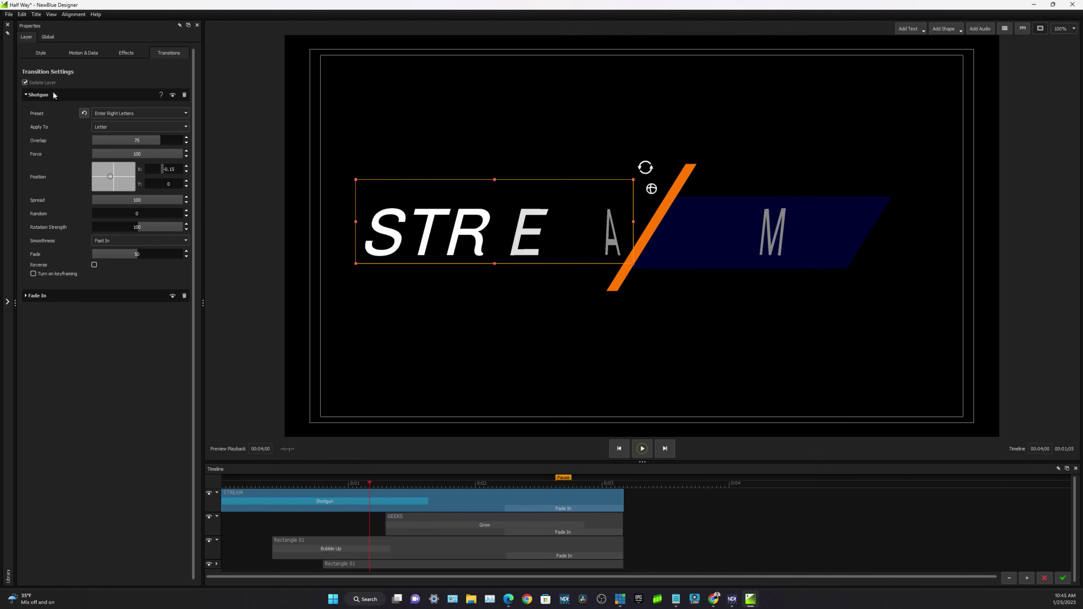
{"action": "left_click", "coordinate": [24, 95]}
{"action": "left_click", "coordinate": [26, 94]}
{"action": "right_click", "coordinate": [459, 236]}
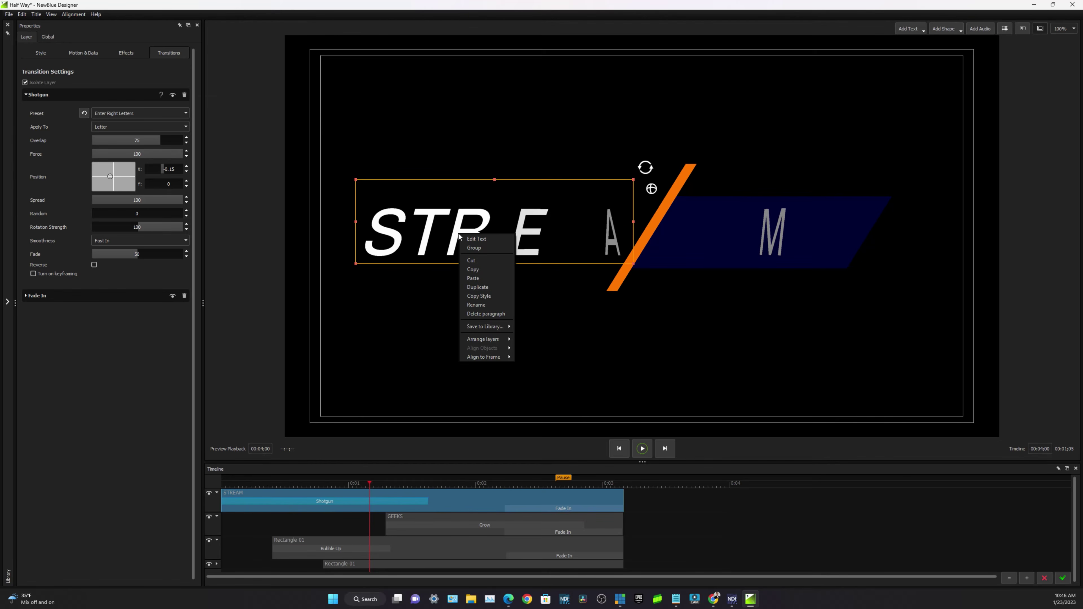
{"action": "left_click", "coordinate": [317, 339]}
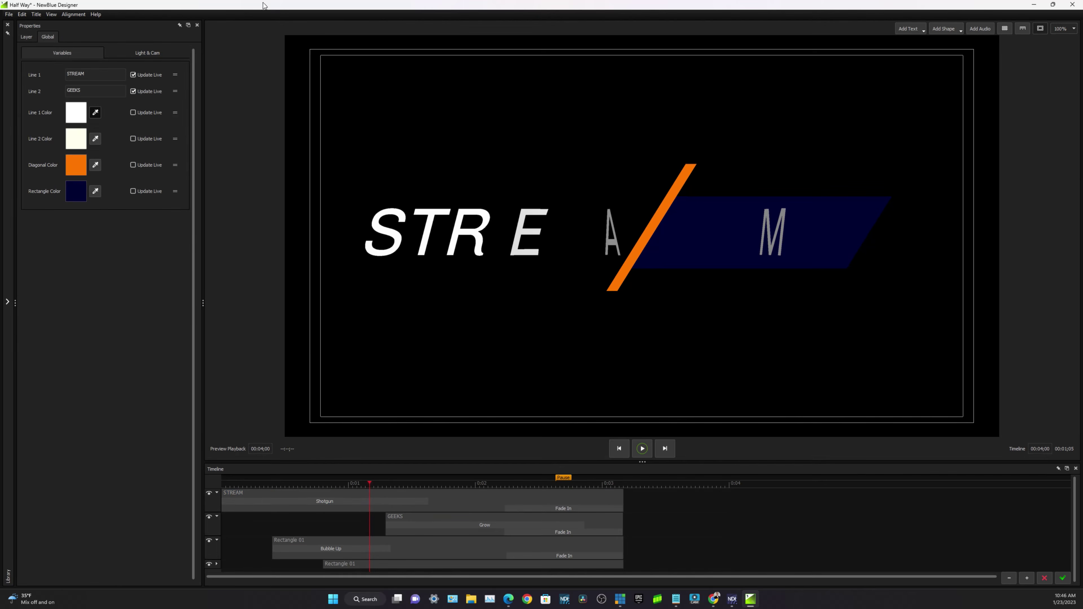
Save the design as Half Way in the Documents folder and close the designer, keeping the changes
{"action": "left_click", "coordinate": [10, 15]}
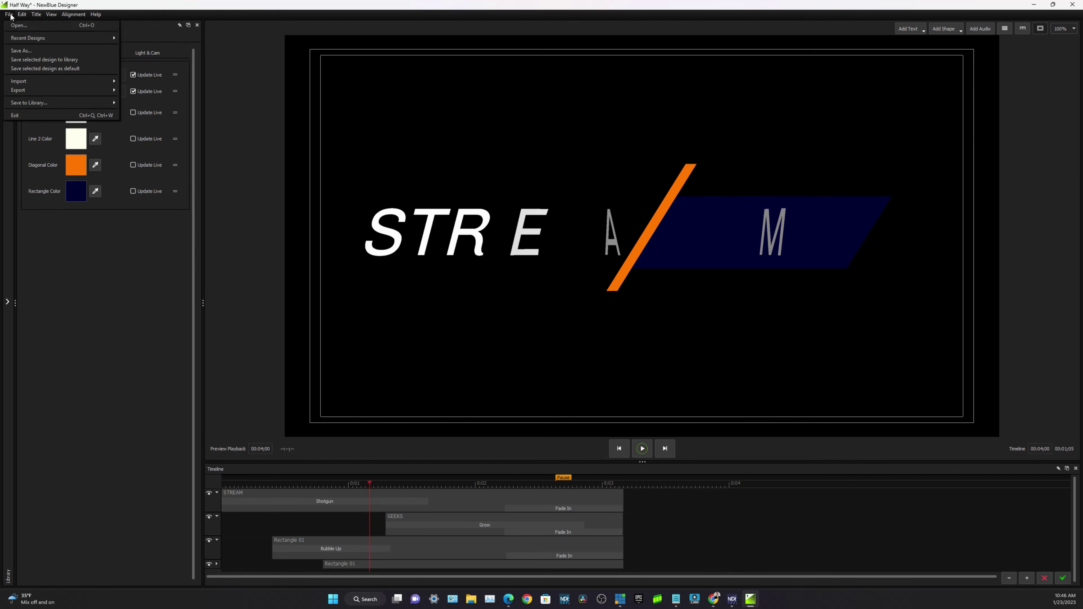
{"action": "left_click", "coordinate": [20, 51]}
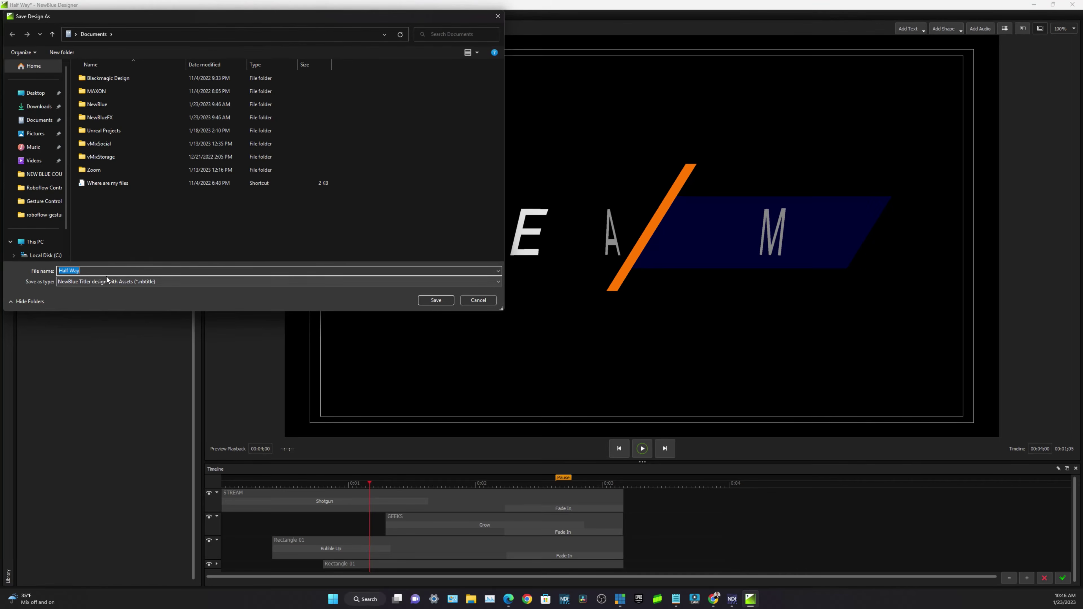
{"action": "left_click", "coordinate": [436, 299]}
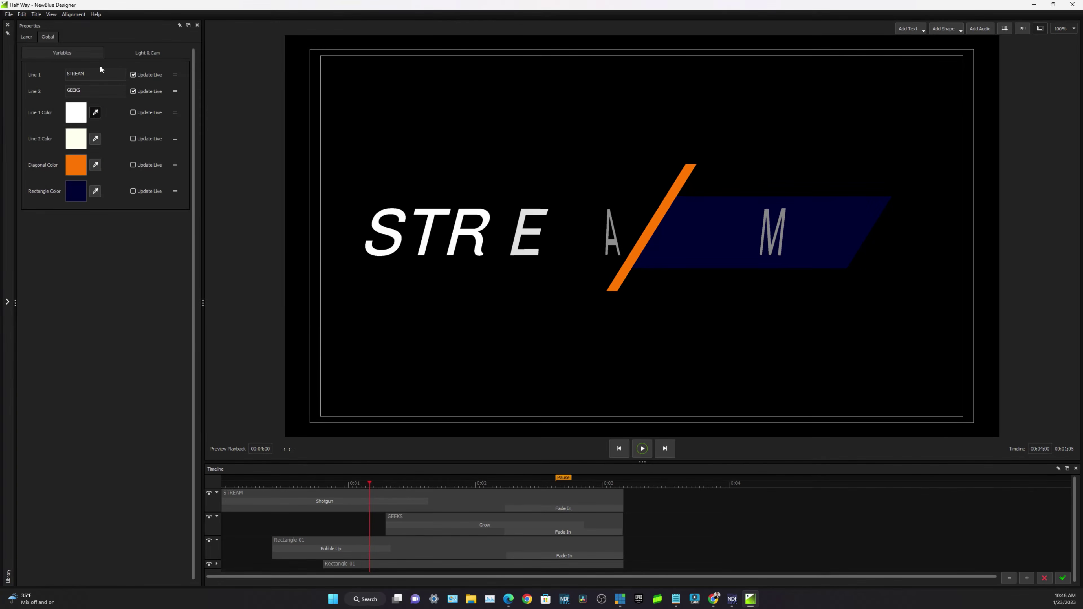
{"action": "left_click", "coordinate": [1072, 5]}
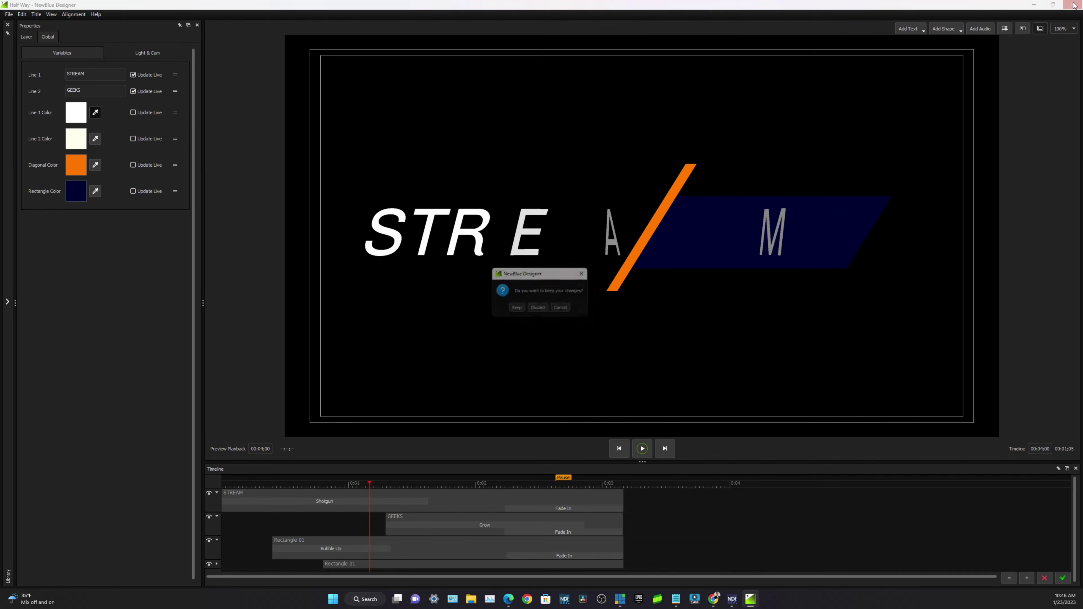
{"action": "left_click", "coordinate": [516, 310]}
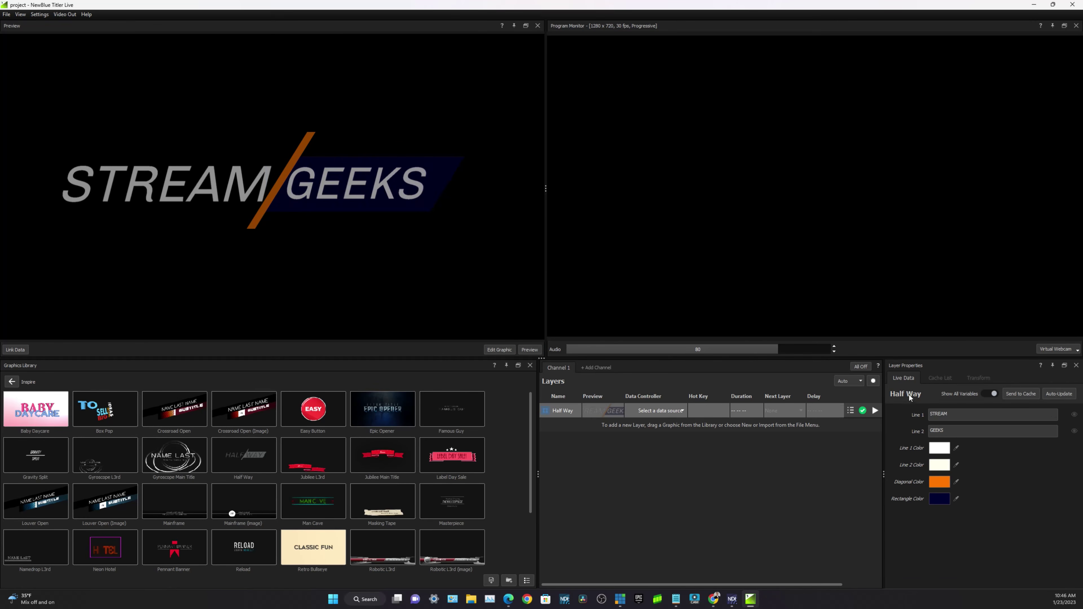
Play the Half Way layer on air and take it off air twice to check its animation in the program output
{"action": "left_click", "coordinate": [875, 410]}
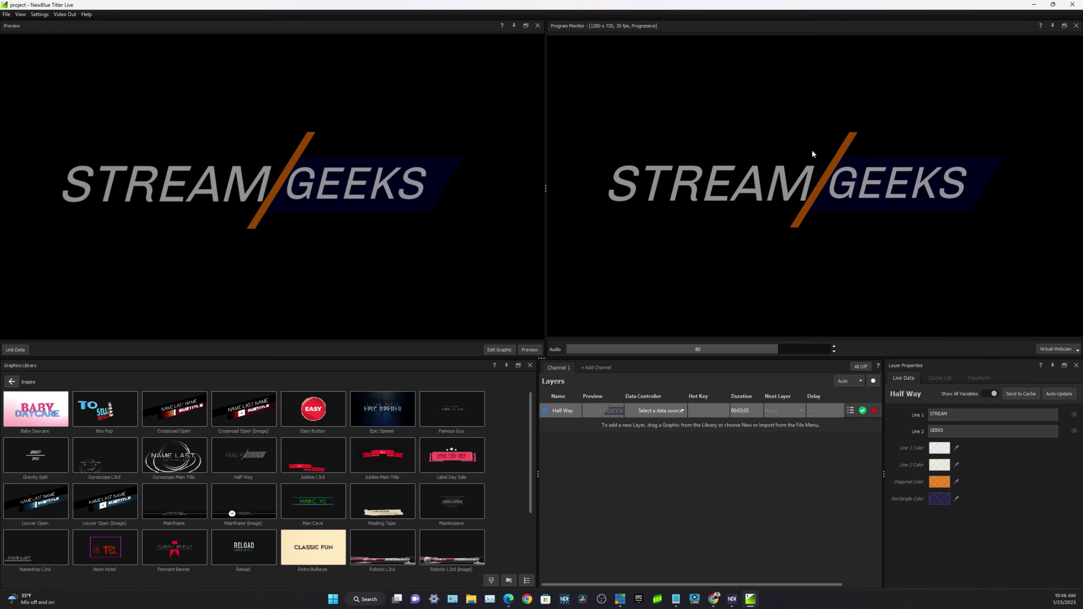
{"action": "left_click", "coordinate": [875, 411]}
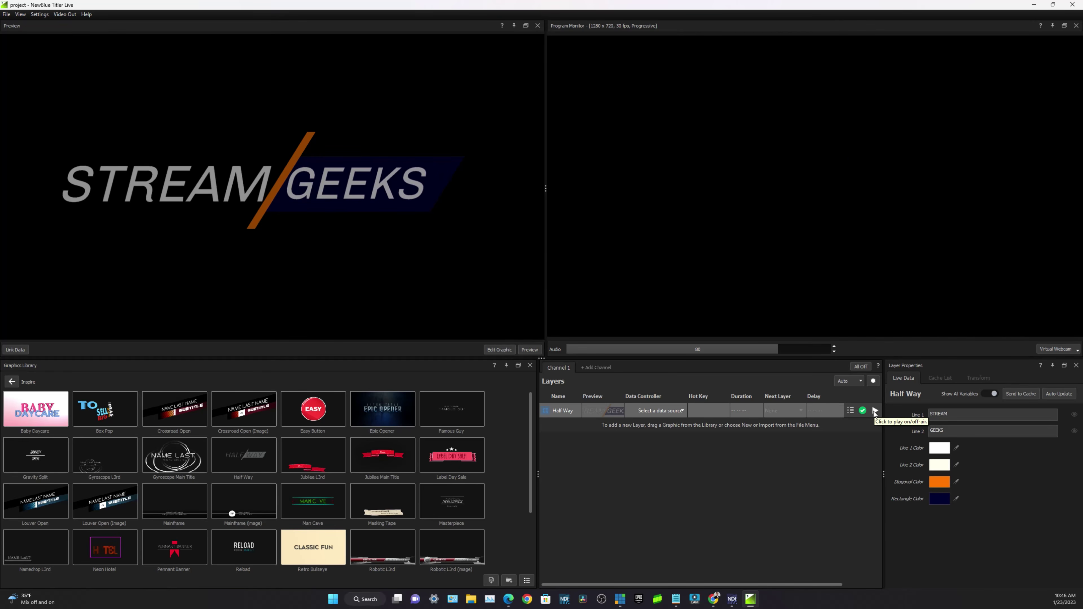
{"action": "left_click", "coordinate": [875, 410]}
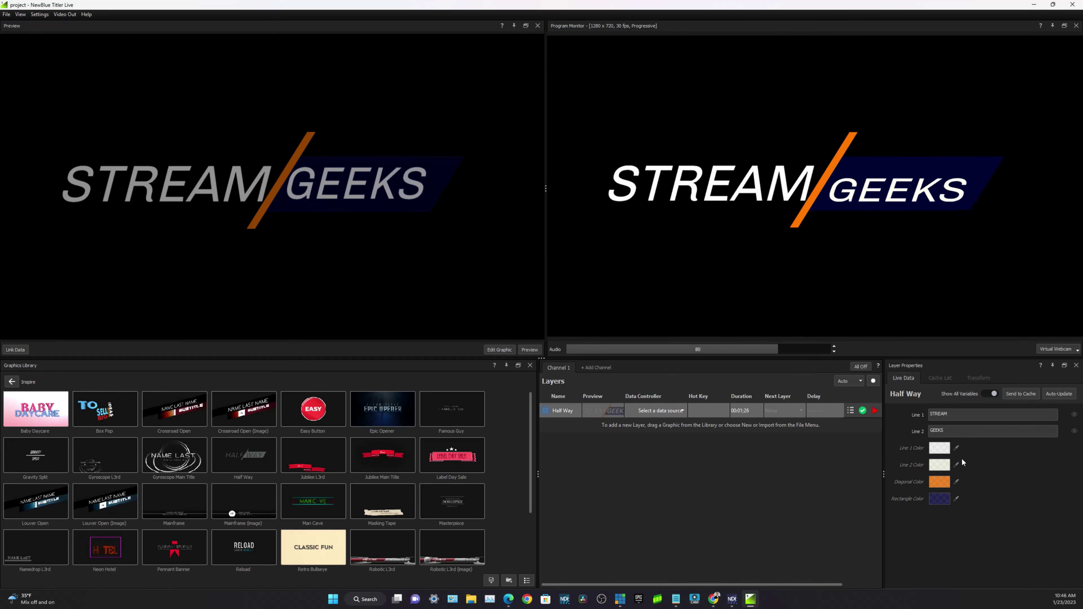
{"action": "left_click_drag", "start_coordinate": [948, 414], "coordinate": [903, 409]}
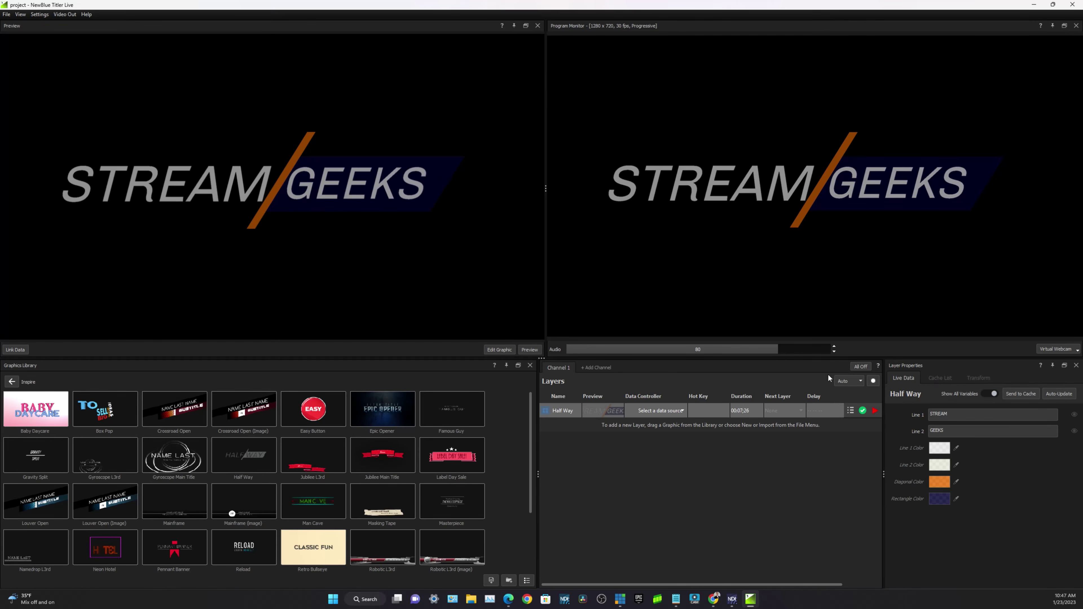
{"action": "left_click", "coordinate": [874, 413]}
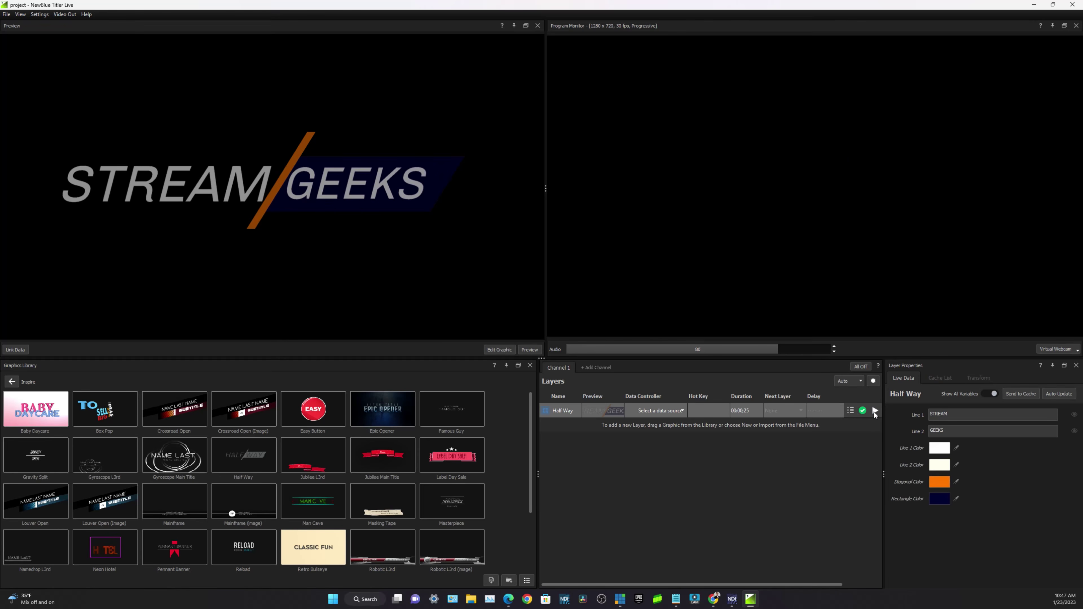